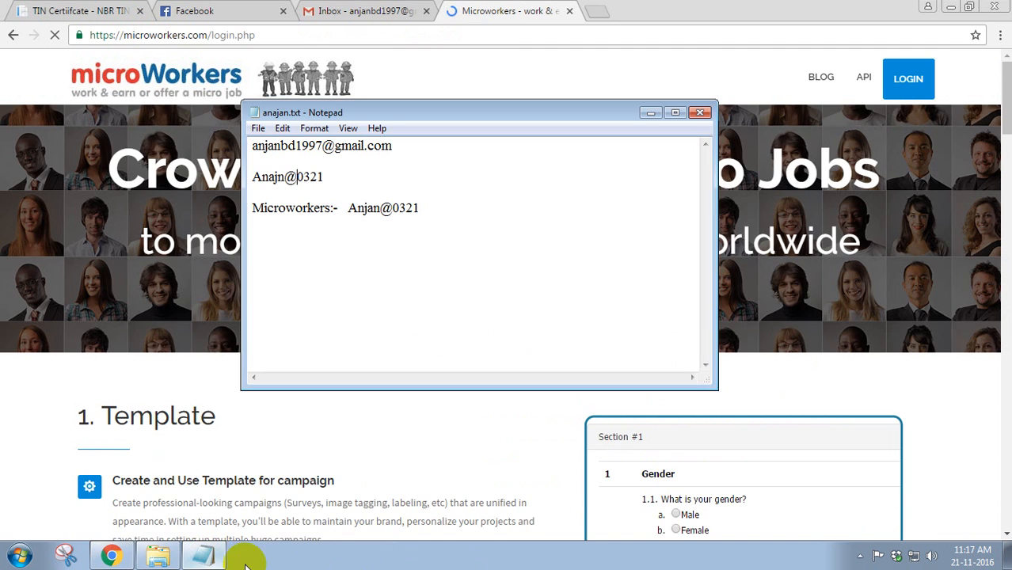
Step: Copy the saved email address from Notepad into the Microworkers Email field
left_click_drag(360, 143, 276, 152)
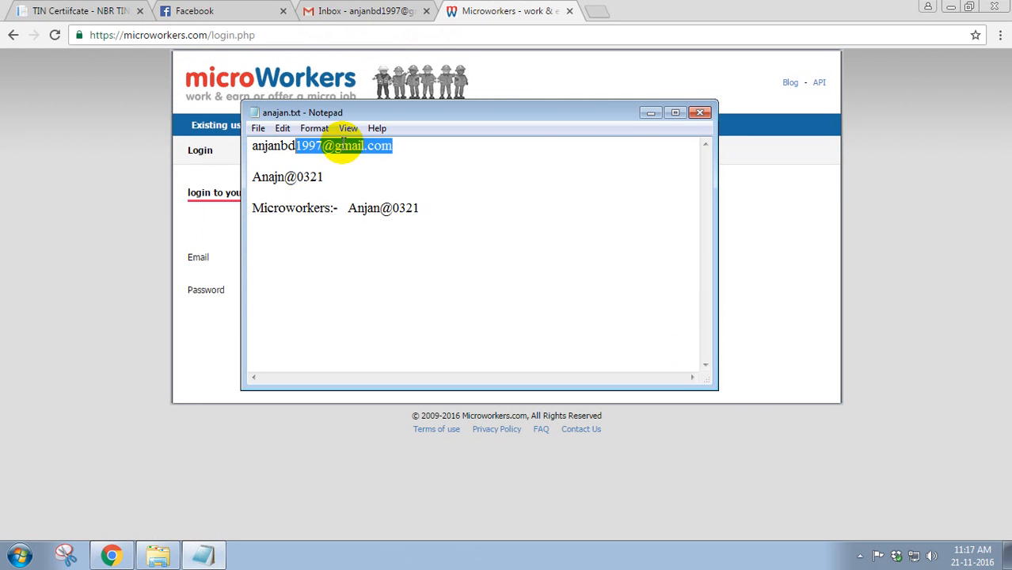
left_click(650, 112)
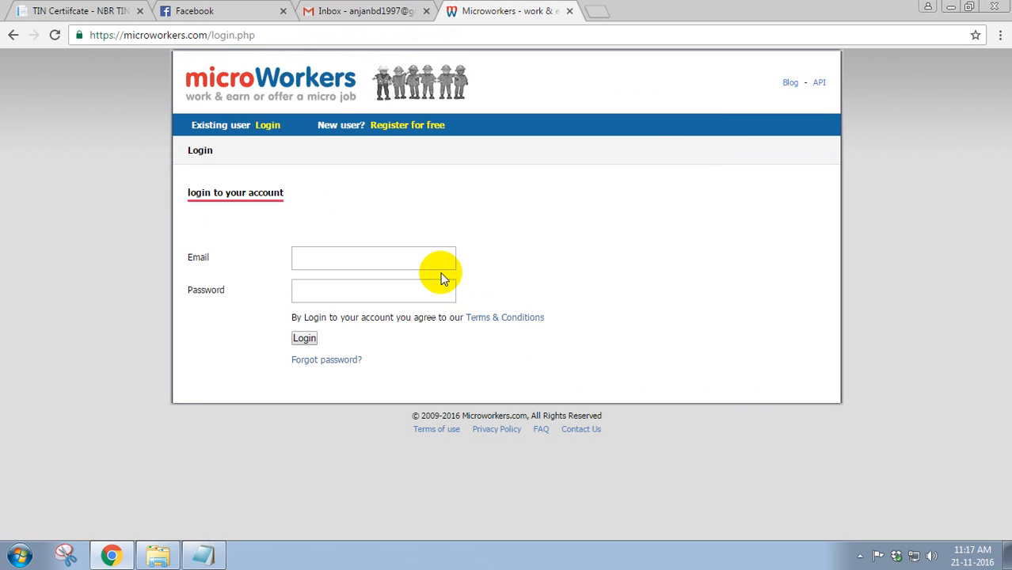
left_click(207, 554)
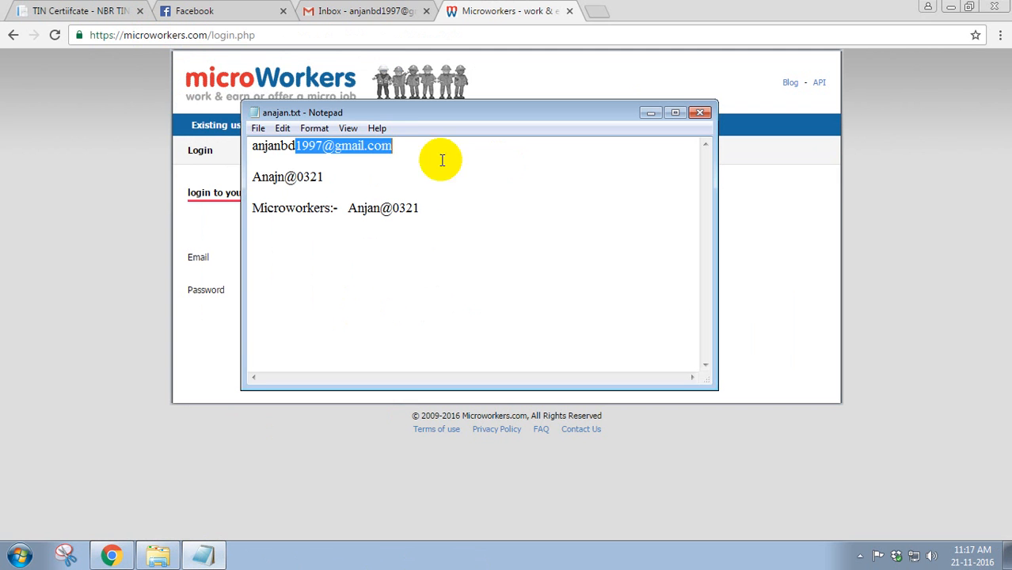
left_click_drag(396, 145, 231, 142)
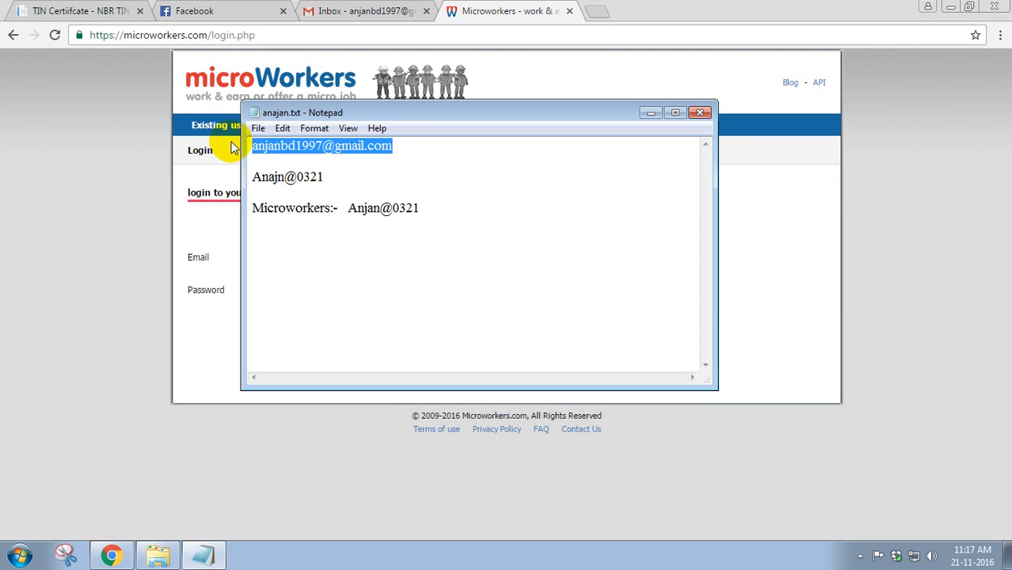
left_click(99, 198)
left_click(346, 255)
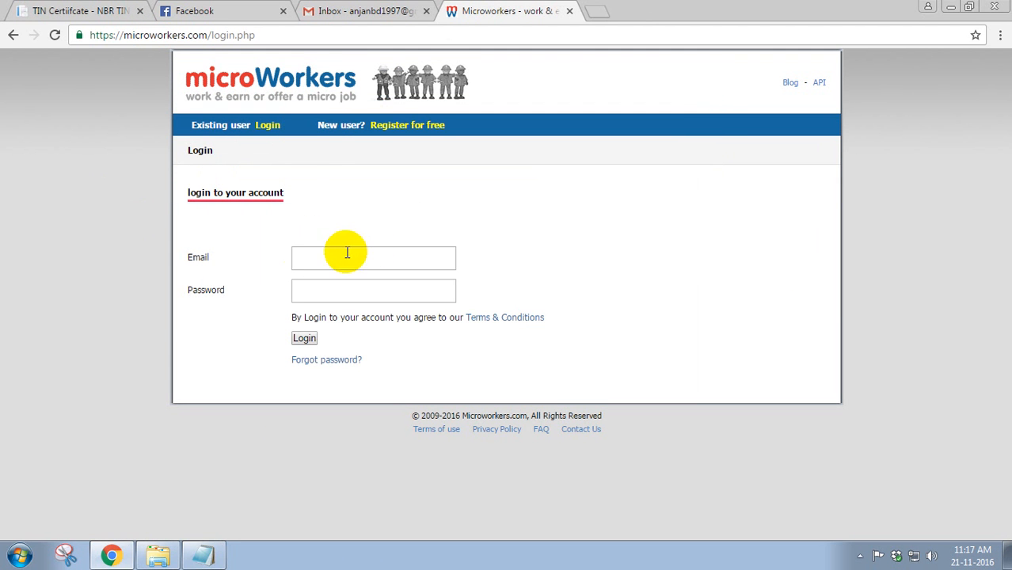
key("ctrl+v")
Step: Copy the saved password from Notepad into the Password field and log in
left_click(452, 294)
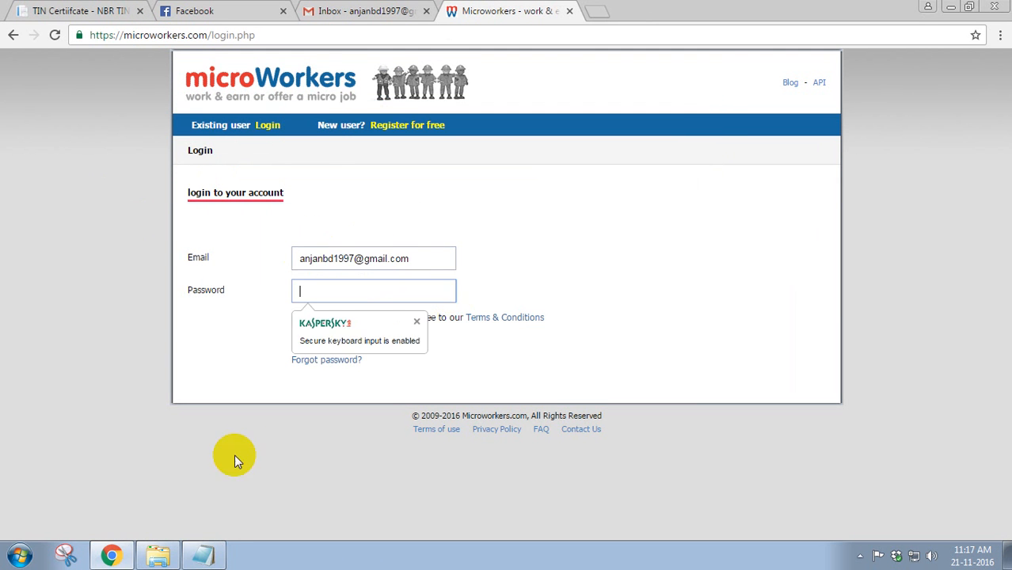
left_click(203, 554)
left_click_drag(417, 210, 345, 209)
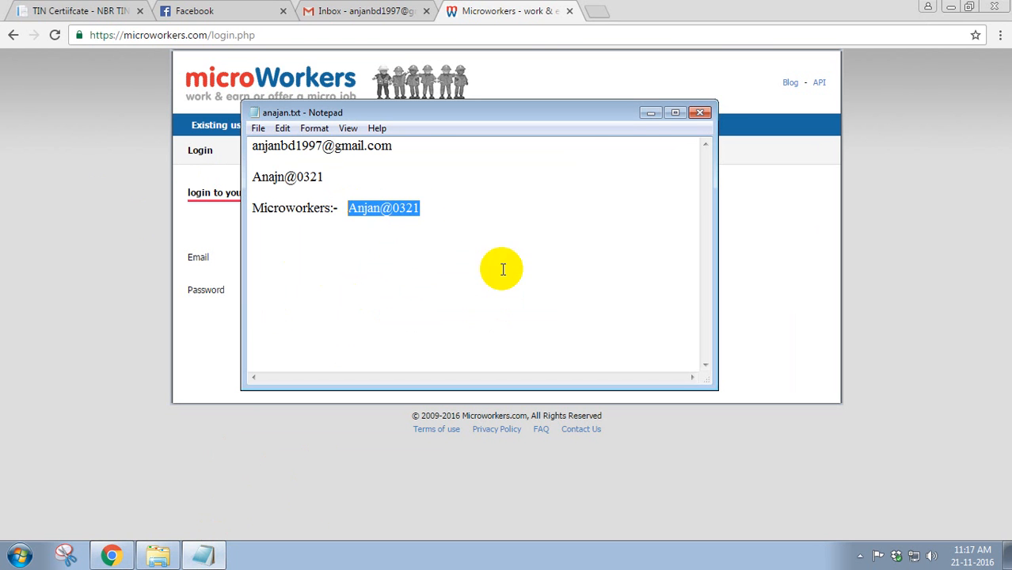
left_click(649, 112)
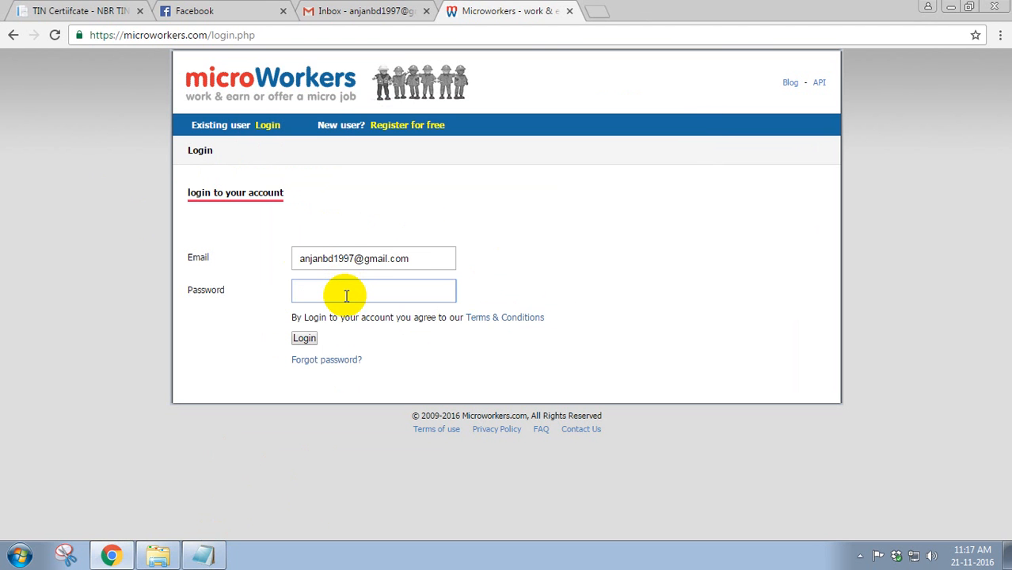
left_click(306, 339)
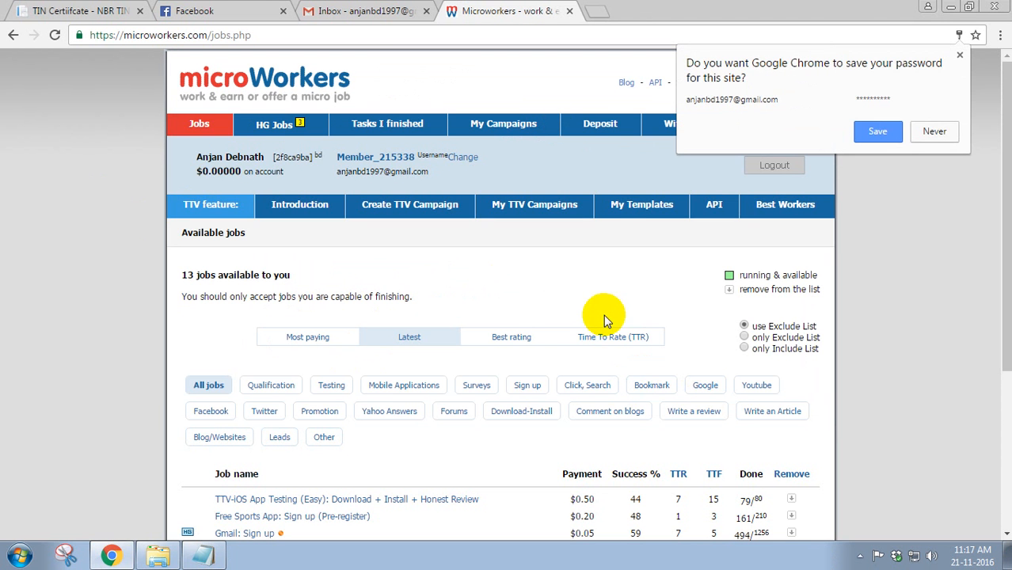
Step: Dismiss Chrome's save-password offer and scroll through the Available jobs list
left_click(960, 56)
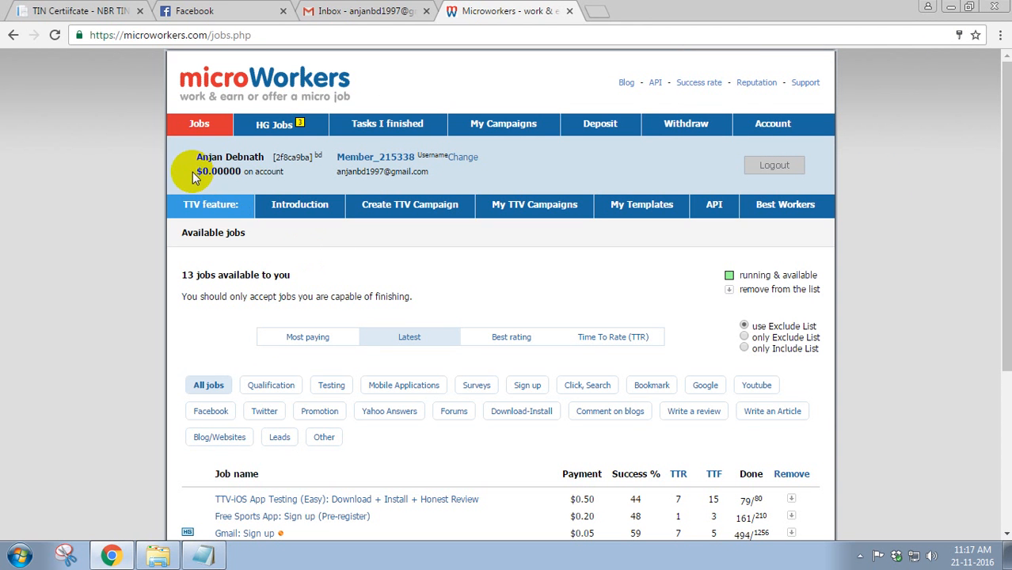
left_click_drag(287, 174, 197, 173)
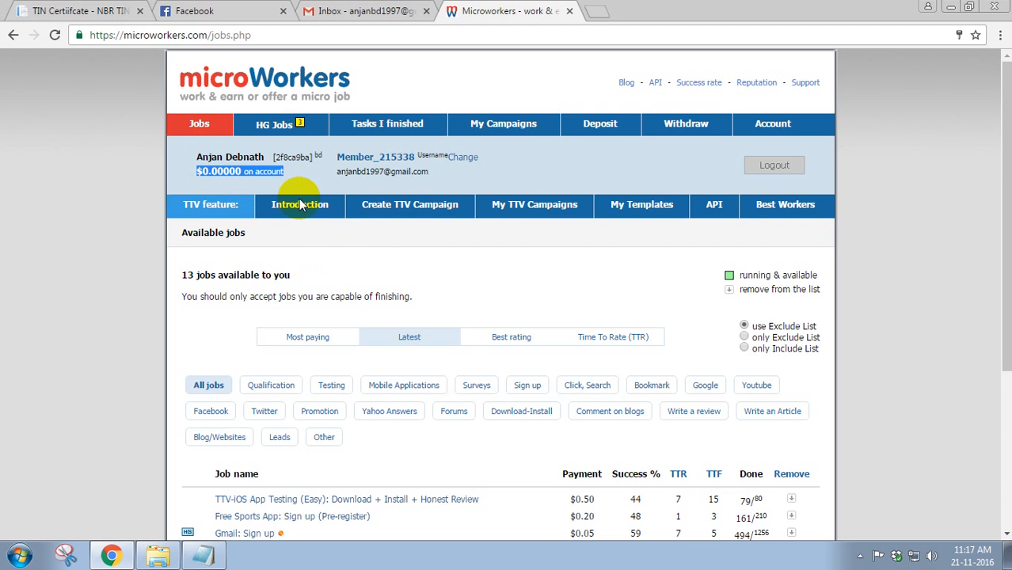
scroll(349, 261, "down", 3)
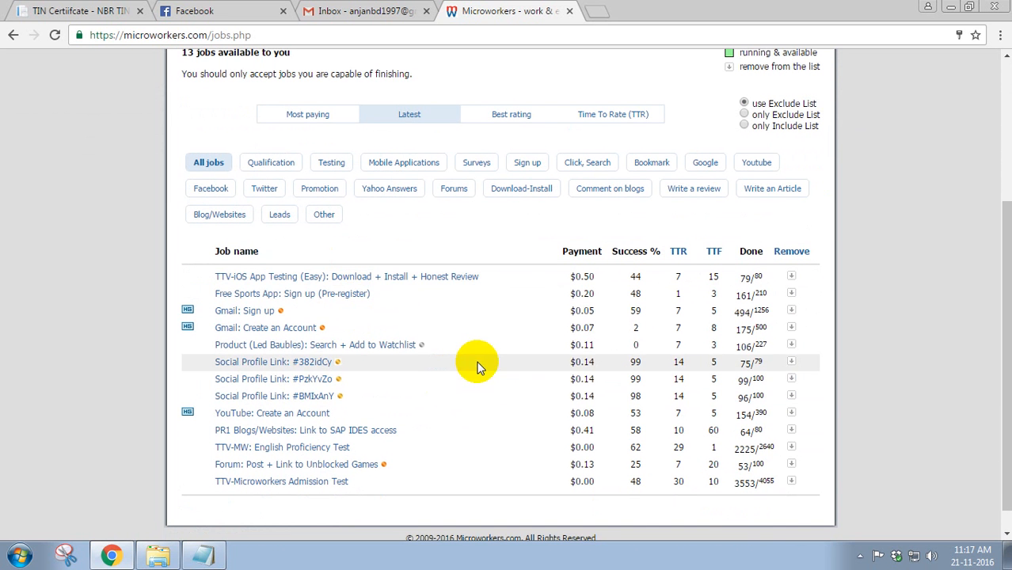
scroll(350, 294, "up", 1)
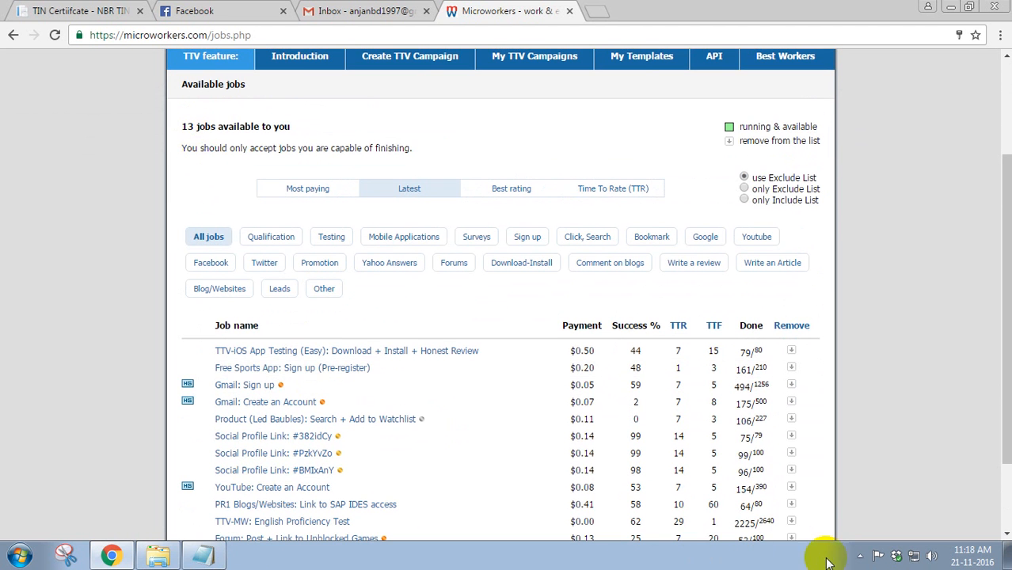
left_click(860, 556)
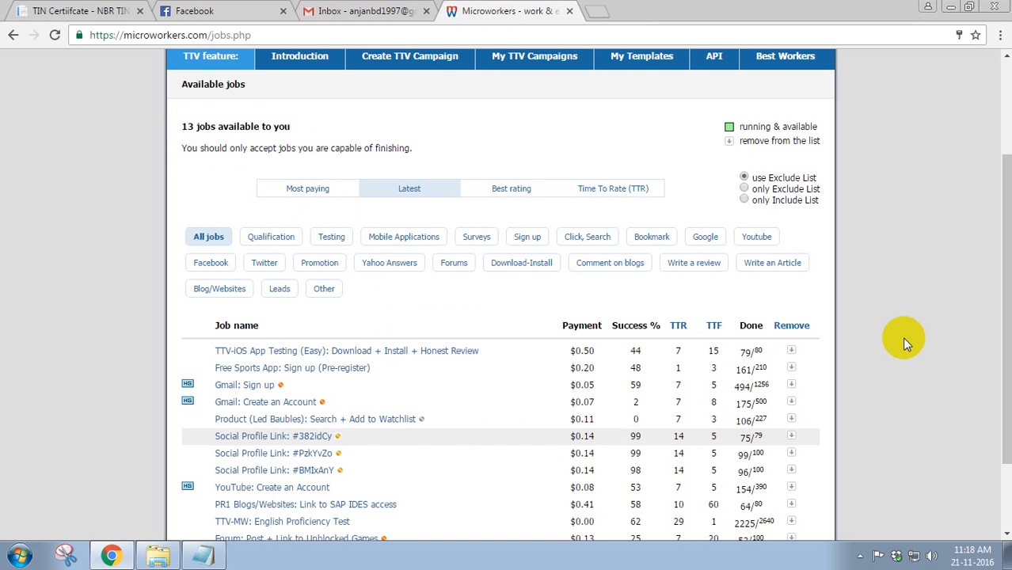
scroll(898, 325, "up", 2)
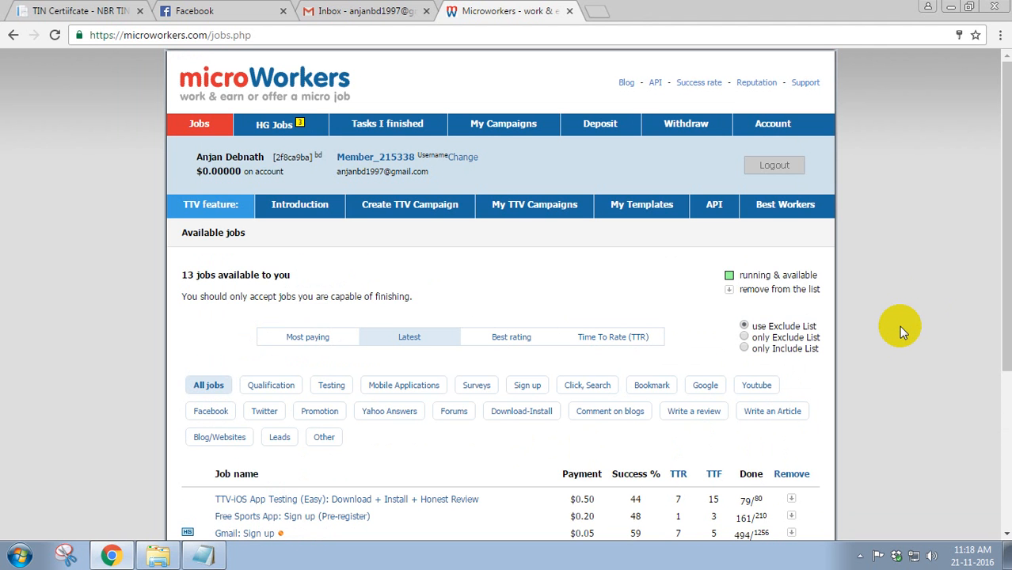
scroll(898, 325, "down", 2)
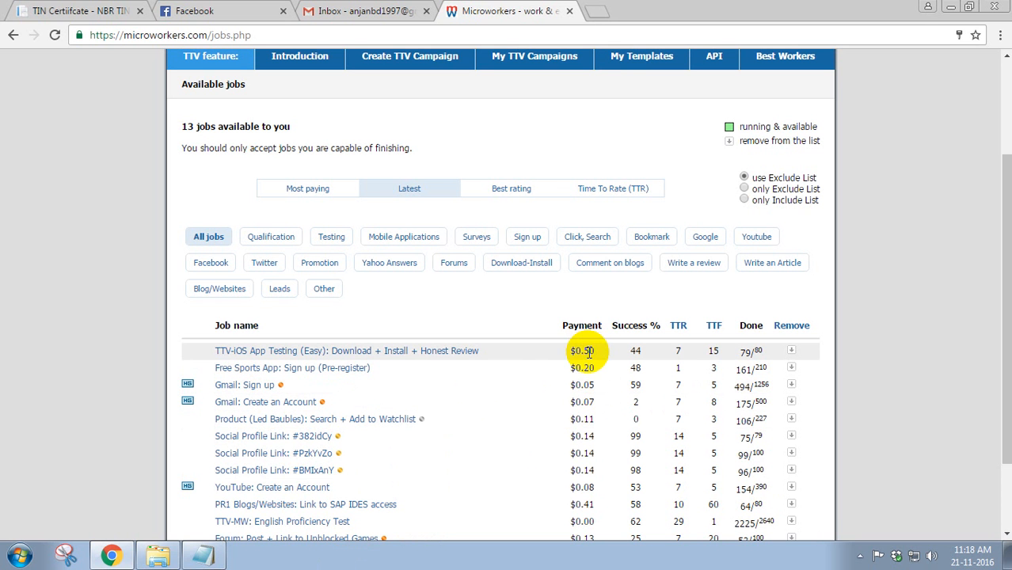
scroll(406, 422, "down", 3)
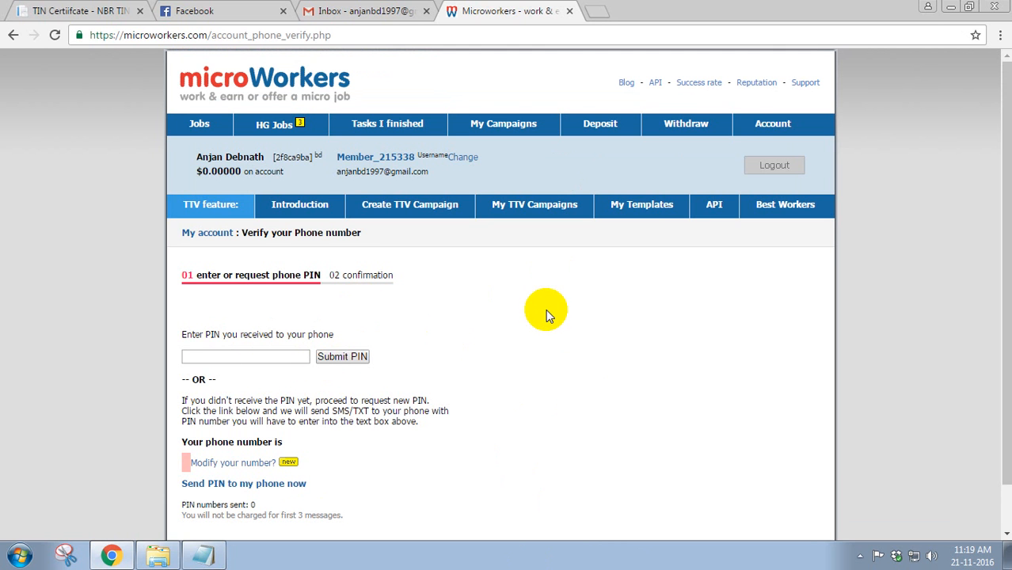
Step: Go to the Verify your Phone number page and click into the PIN box
scroll(546, 315, "down", 1)
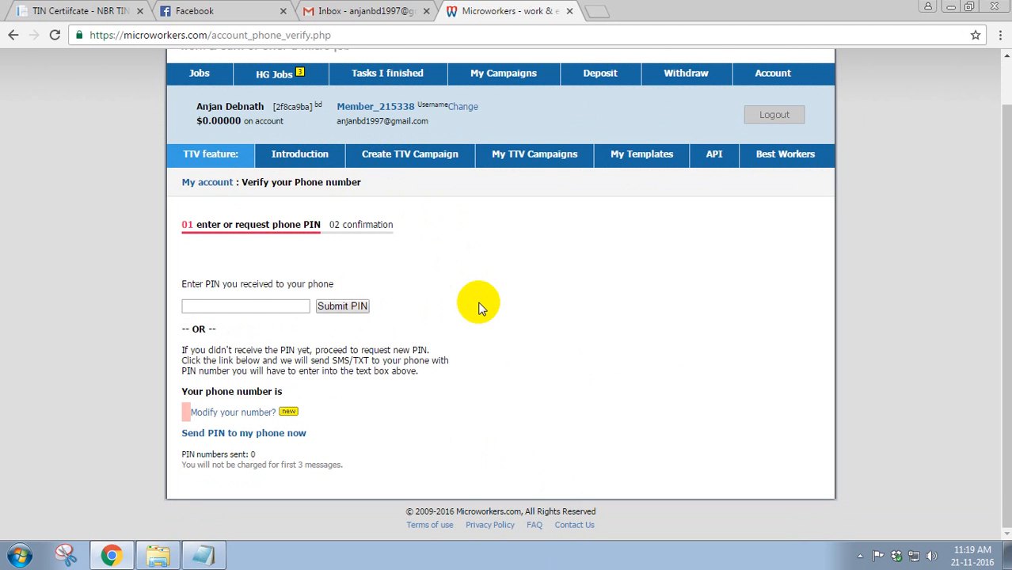
scroll(478, 308, "up", 1)
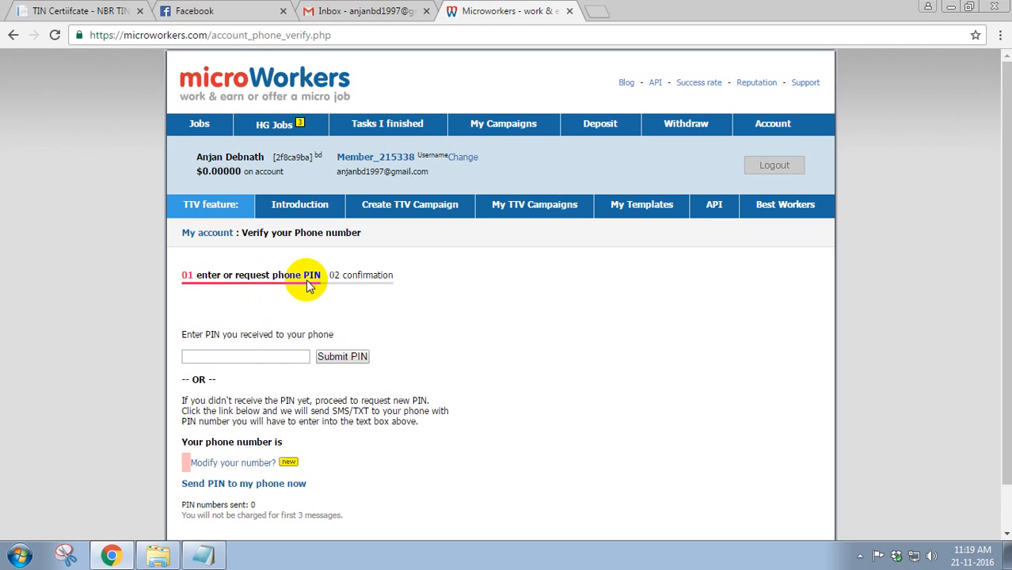
left_click(205, 355)
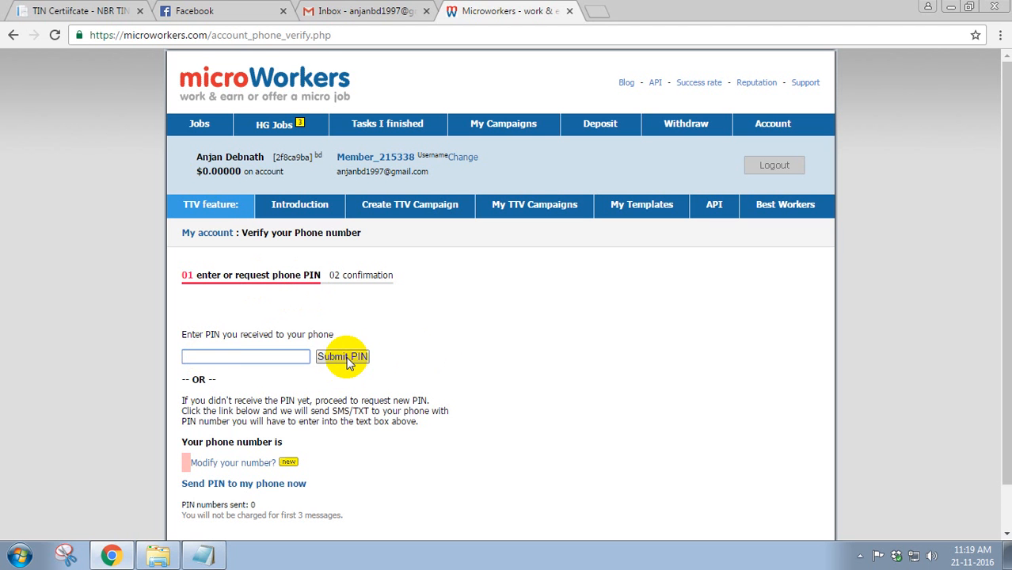
scroll(492, 346, "down", 1)
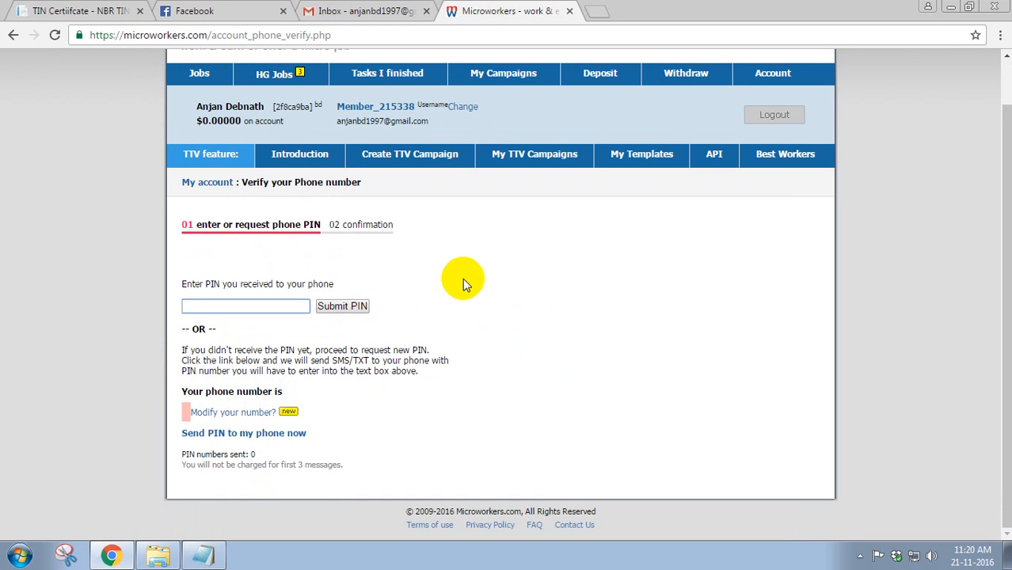
scroll(462, 282, "up", 1)
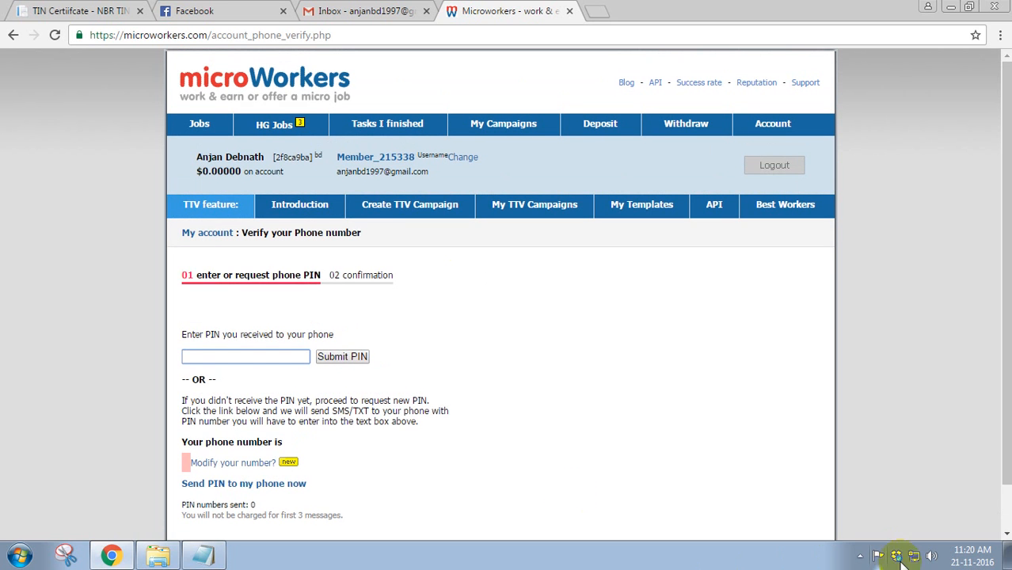
left_click(859, 554)
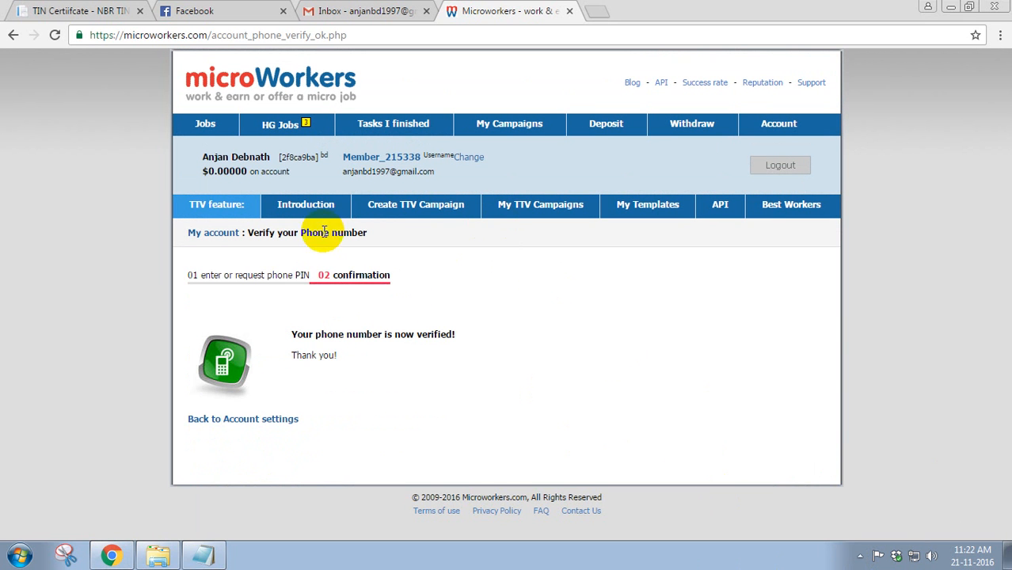
Step: Return to the Available jobs list and scroll to the Gmail: Sign up job
left_click(203, 126)
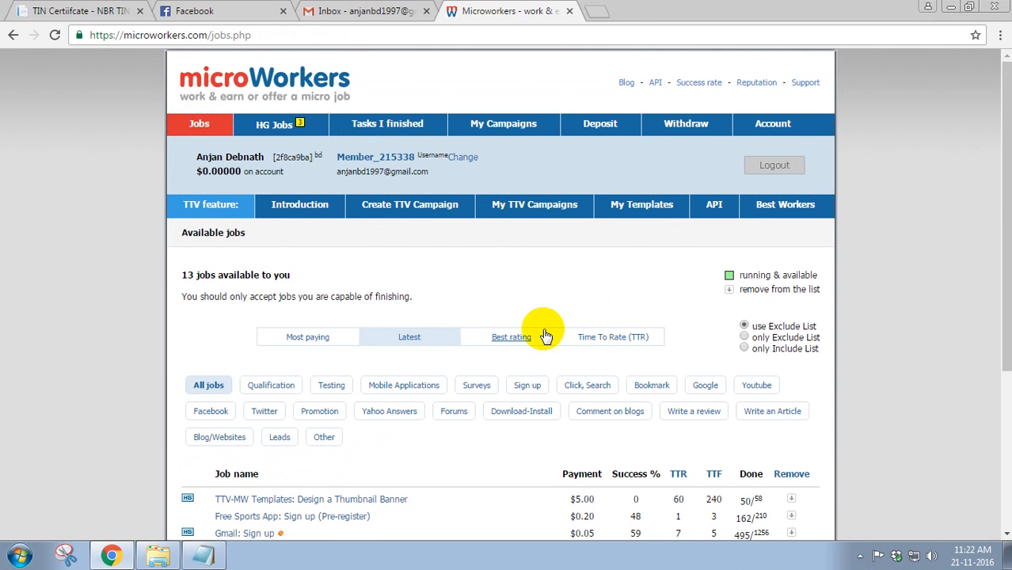
scroll(544, 331, "down", 3)
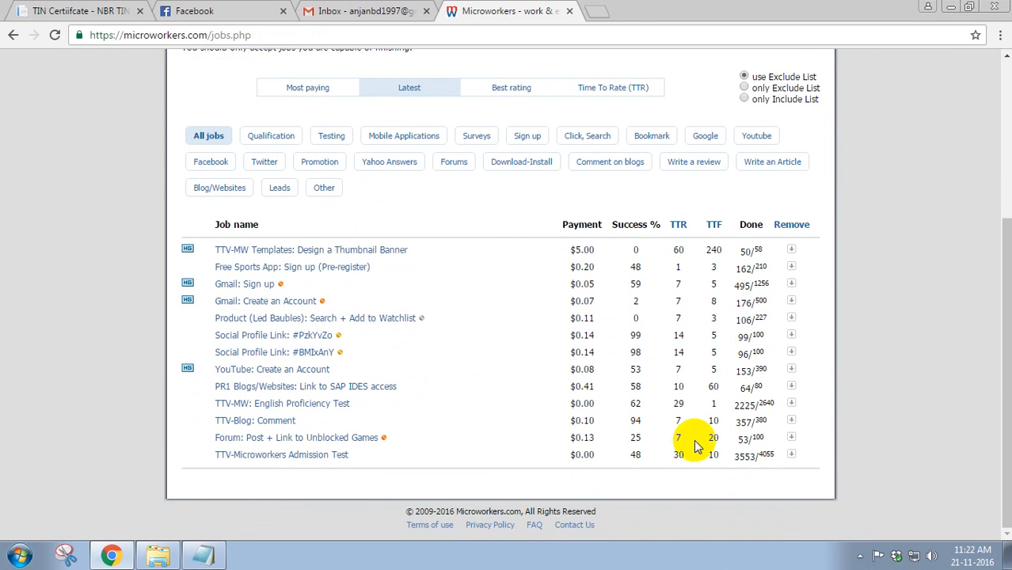
scroll(317, 323, "up", 3)
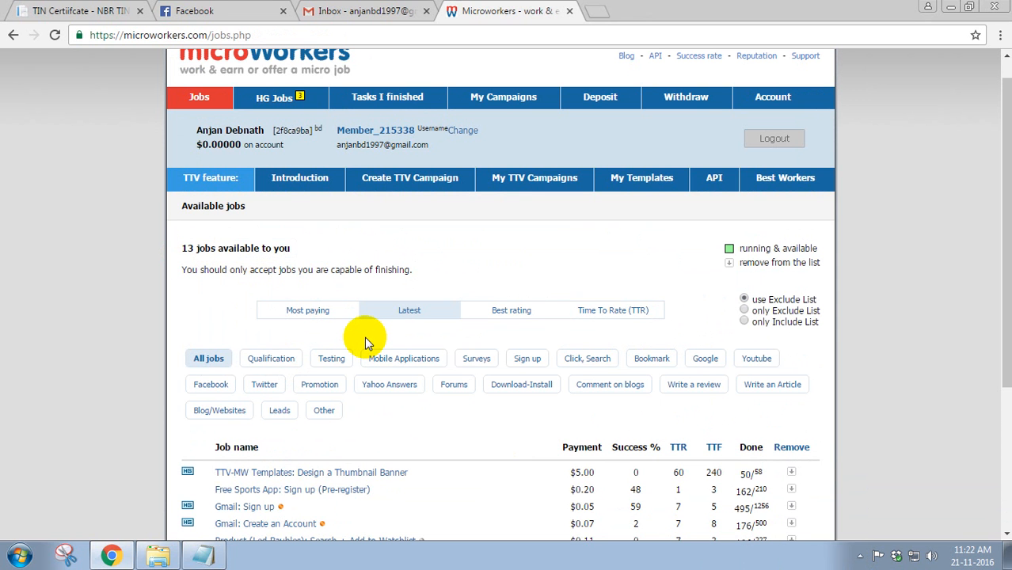
scroll(365, 336, "down", 3)
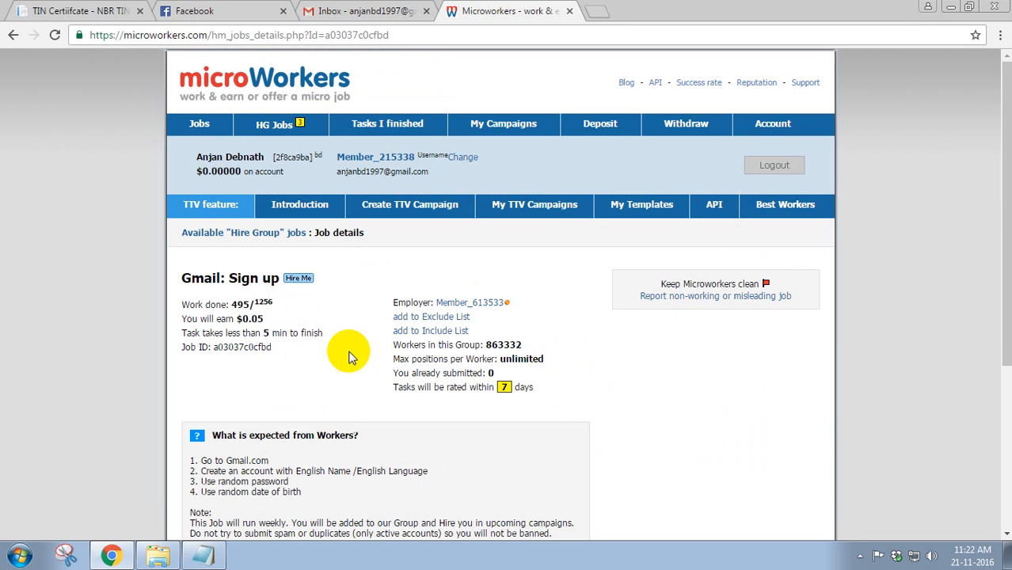
Step: Read the Gmail: Sign up instructions and proof requirements, then select the 'Gmail.com' text
scroll(352, 358, "down", 1)
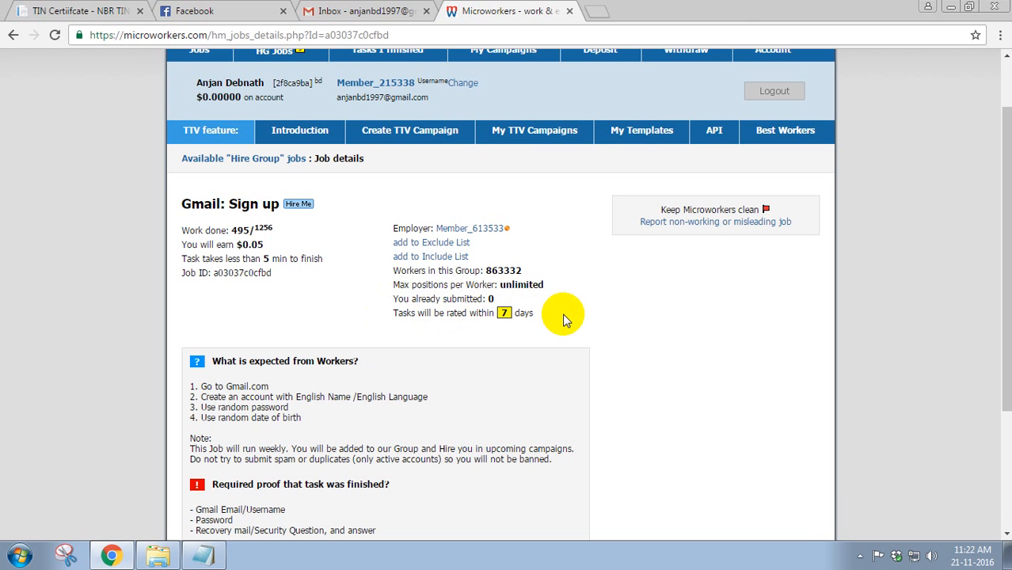
scroll(565, 319, "down", 3)
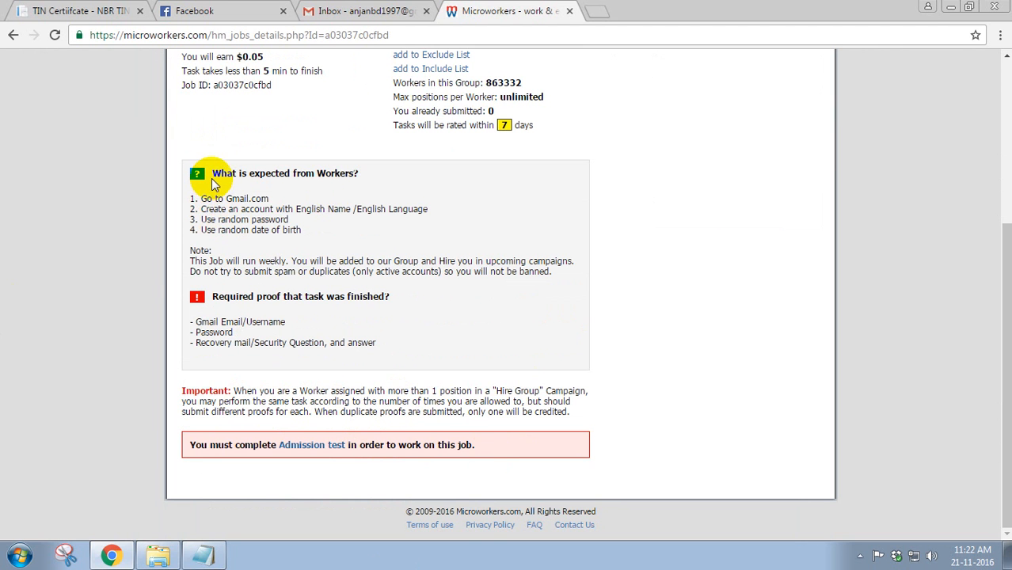
left_click(269, 201)
left_click_drag(269, 201, 225, 199)
Step: Sign out of the current Gmail account and close the Google Accounts tab
left_click(343, 10)
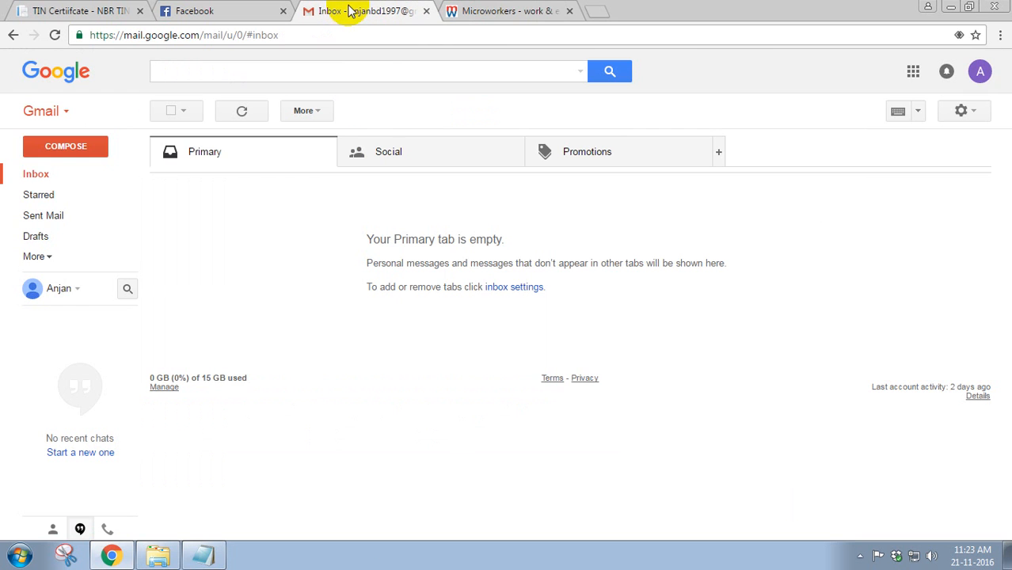
left_click(979, 72)
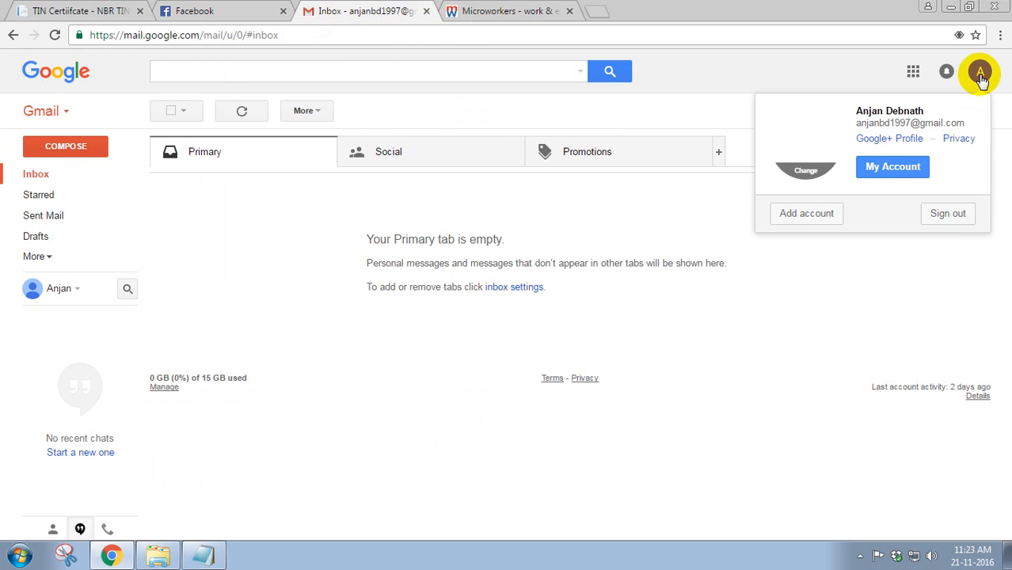
left_click(948, 213)
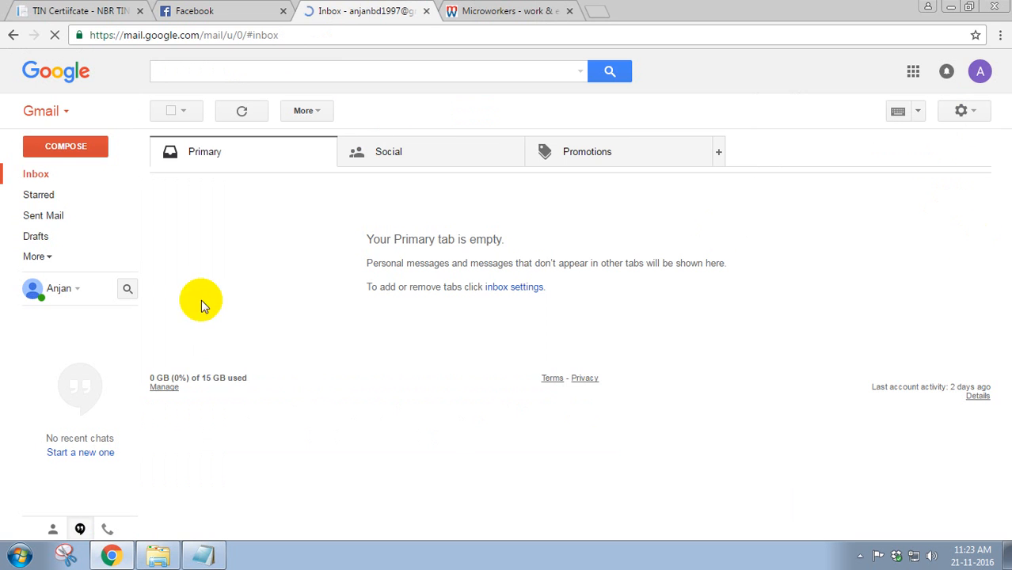
left_click(38, 10)
left_click(705, 201)
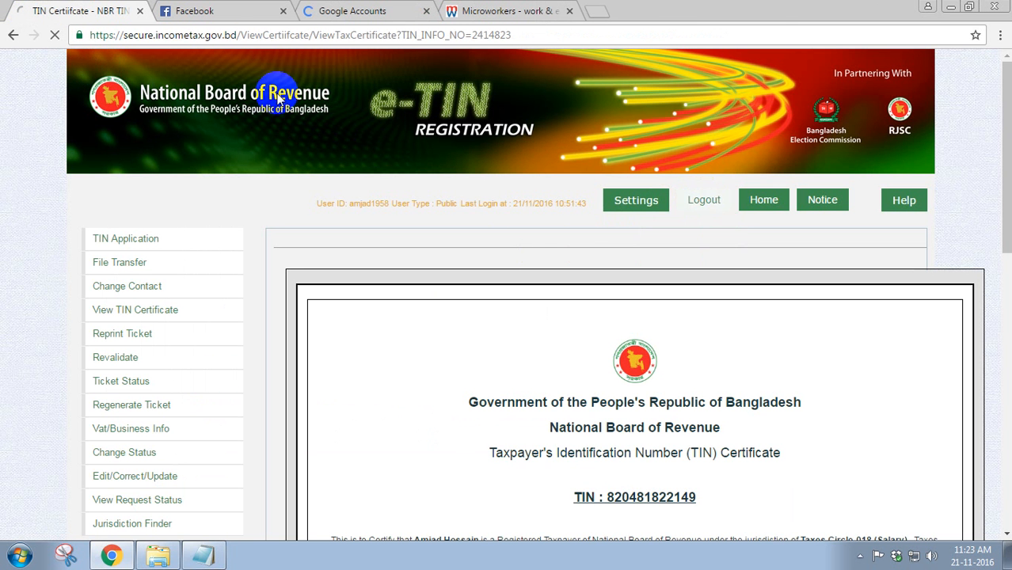
left_click(340, 10)
left_click(425, 12)
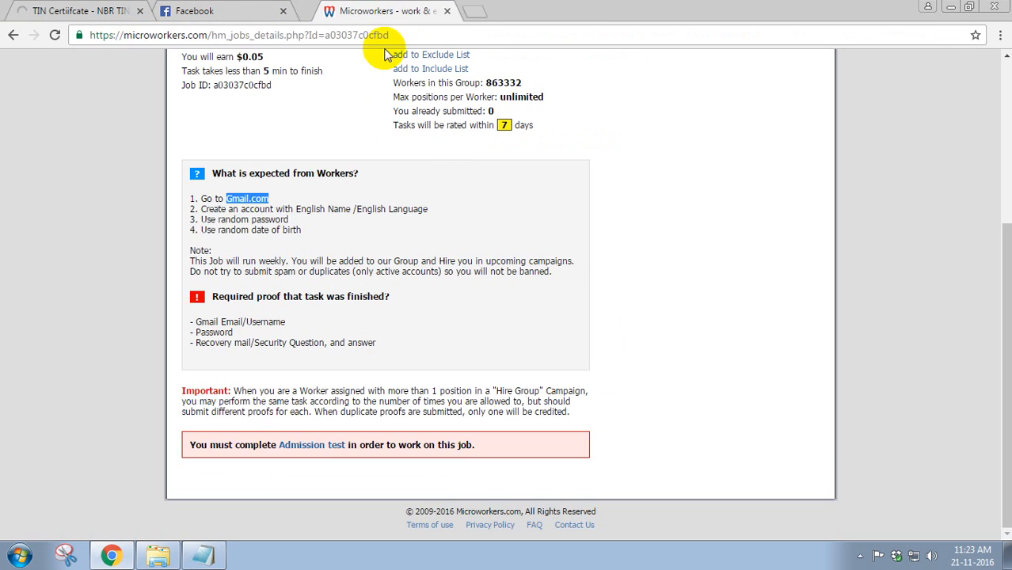
Step: Open a new tab and copy 'Gmail.com' from the job instructions
key("ctrl+t")
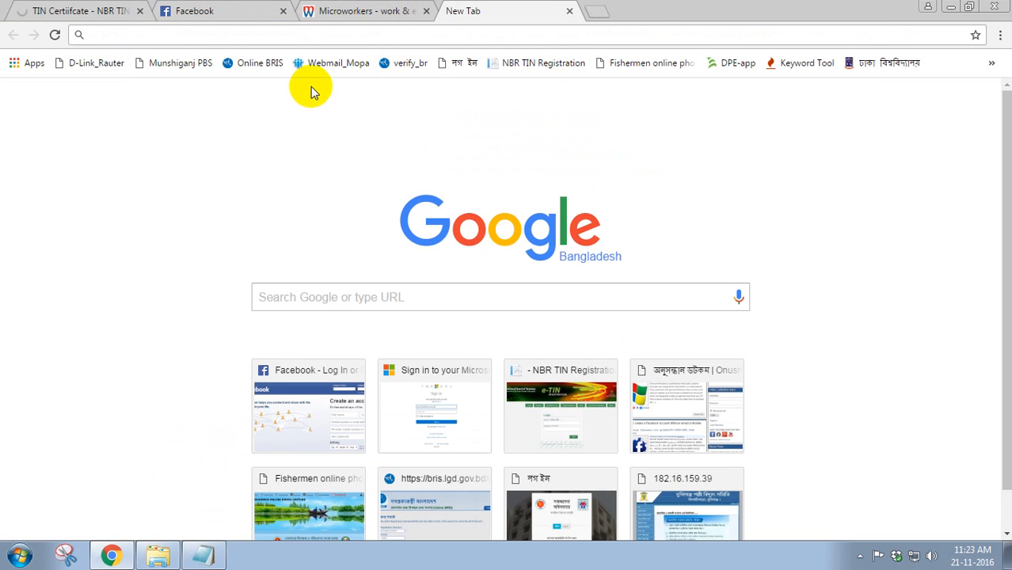
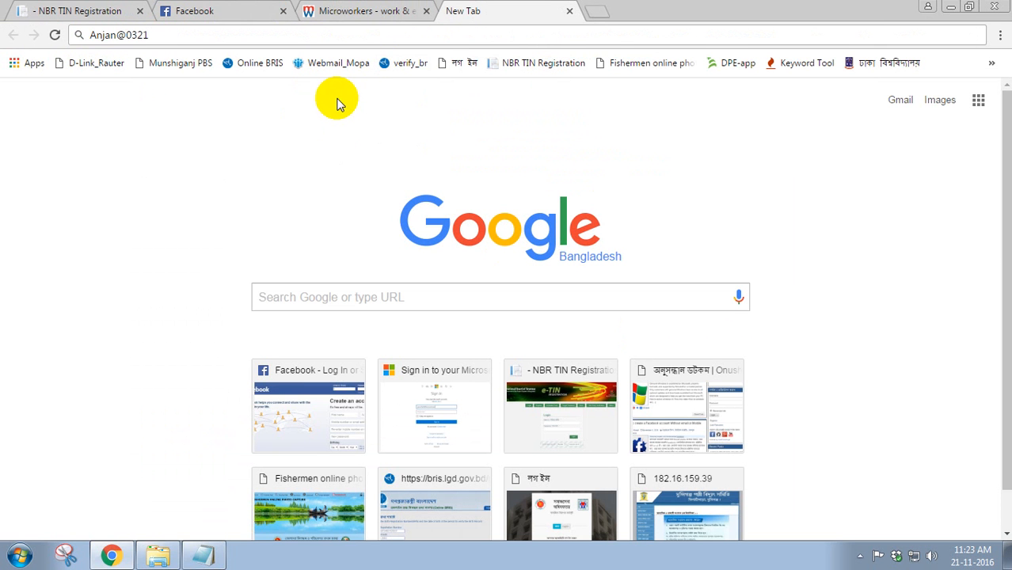
key("Escape")
left_click(355, 9)
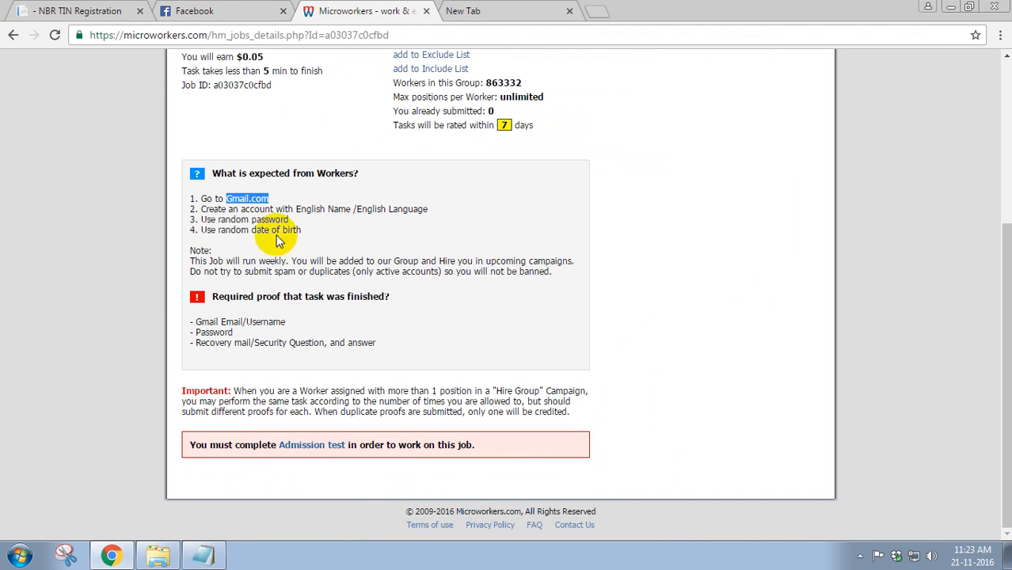
right_click(247, 200)
left_click(271, 214)
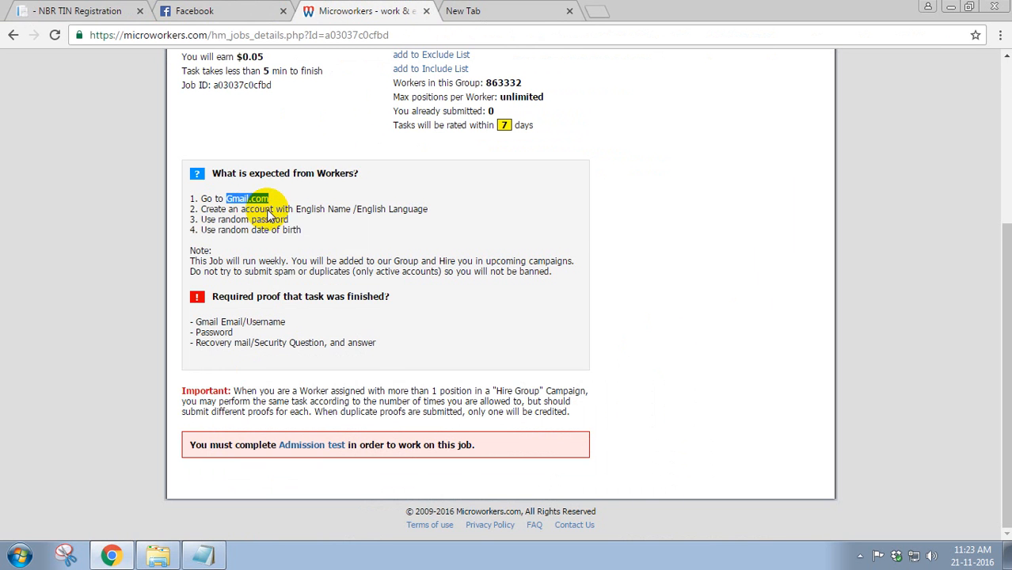
Step: Load Gmail.com in the new tab, add another account and choose Create account
left_click(519, 10)
right_click(231, 35)
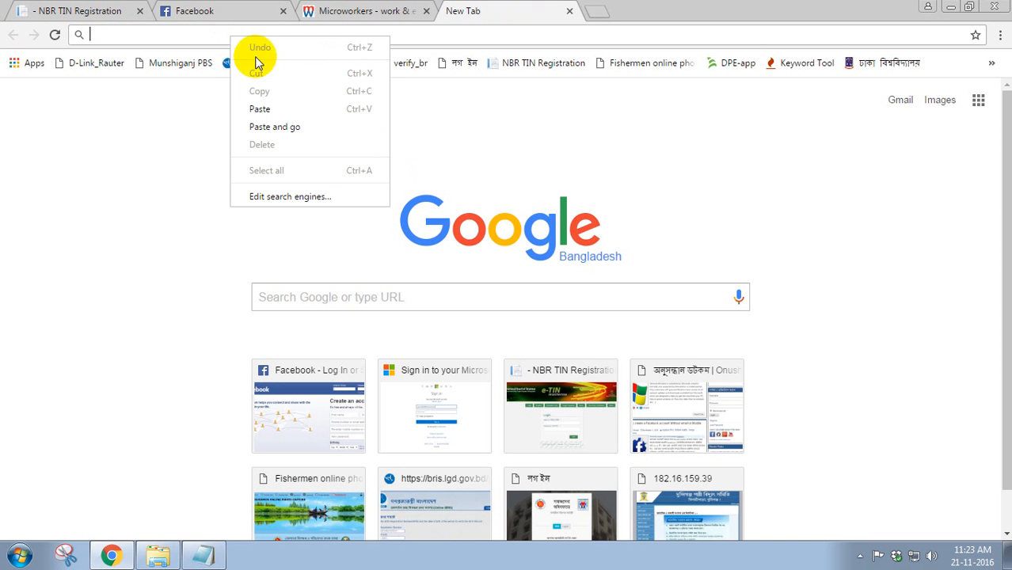
left_click(283, 127)
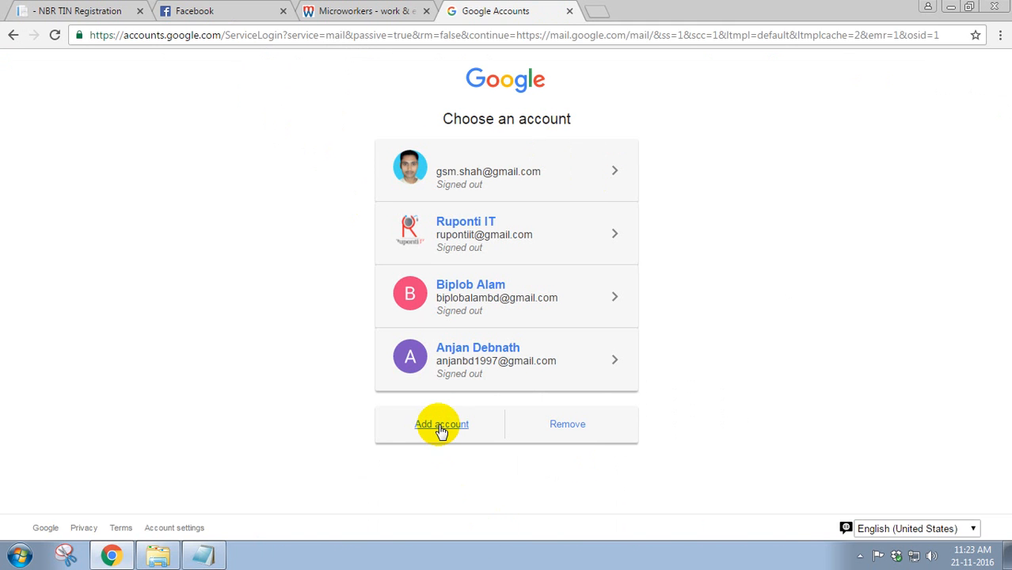
left_click(438, 423)
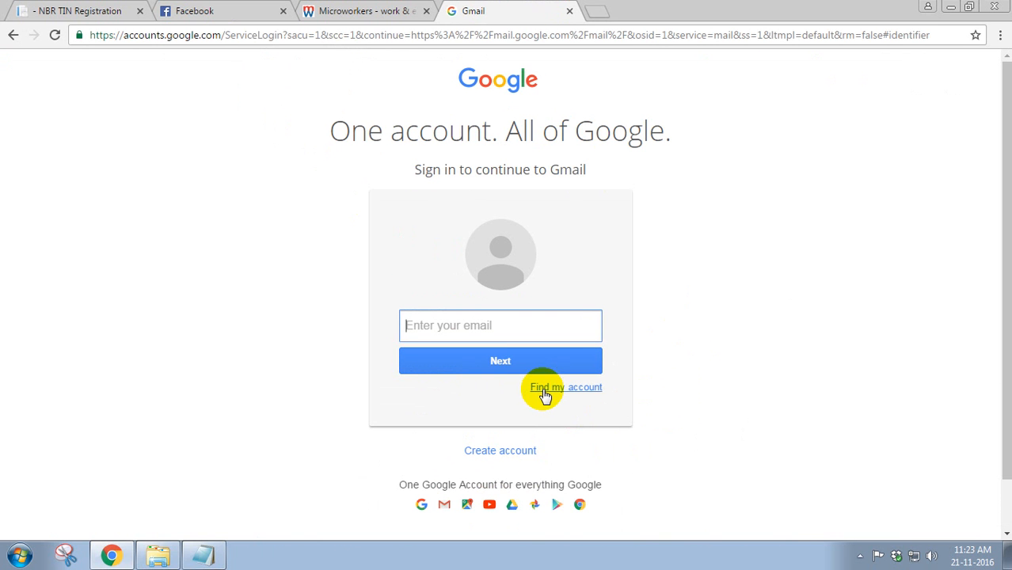
left_click(484, 451)
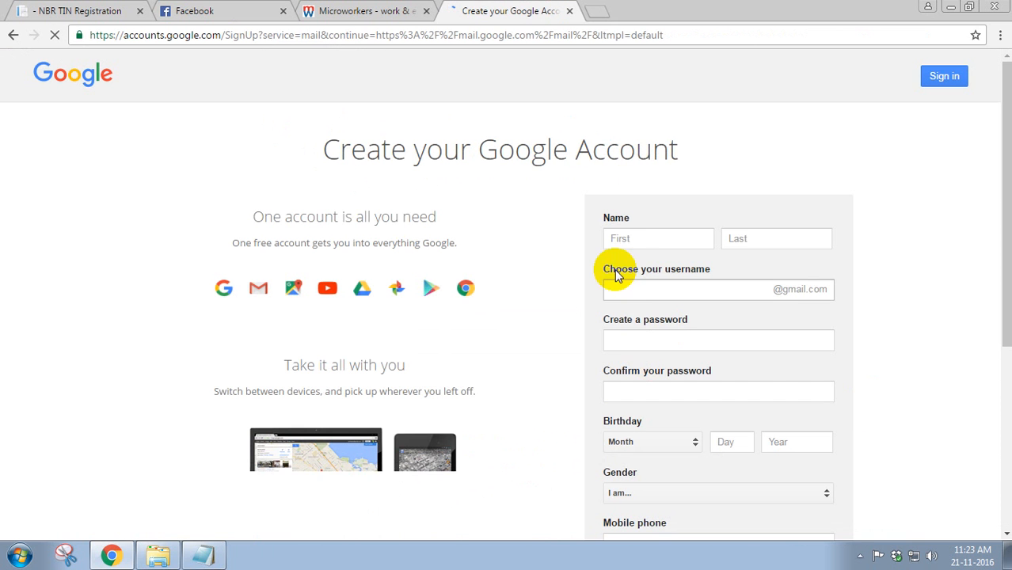
left_click(345, 12)
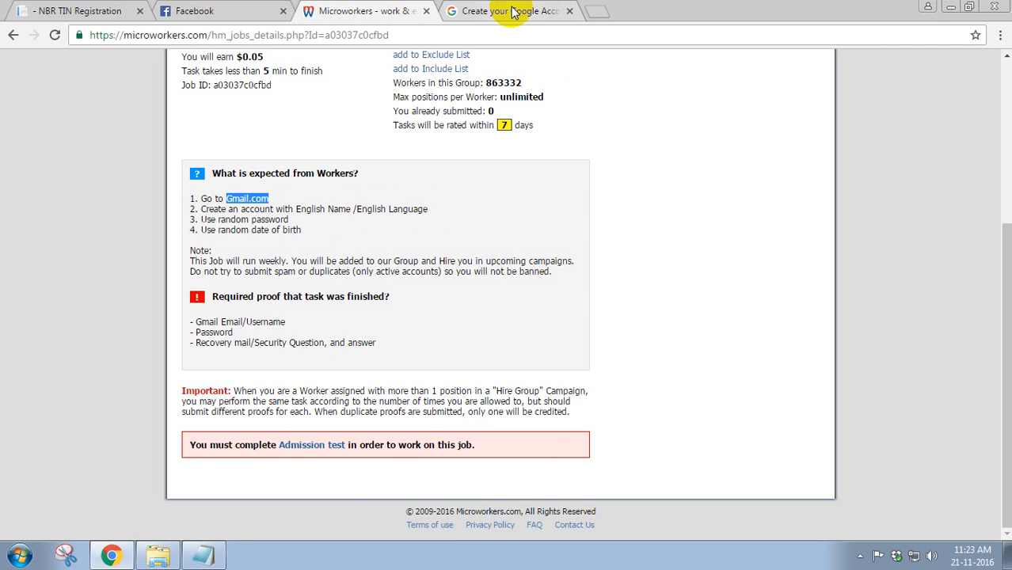
left_click(513, 11)
left_click(639, 238)
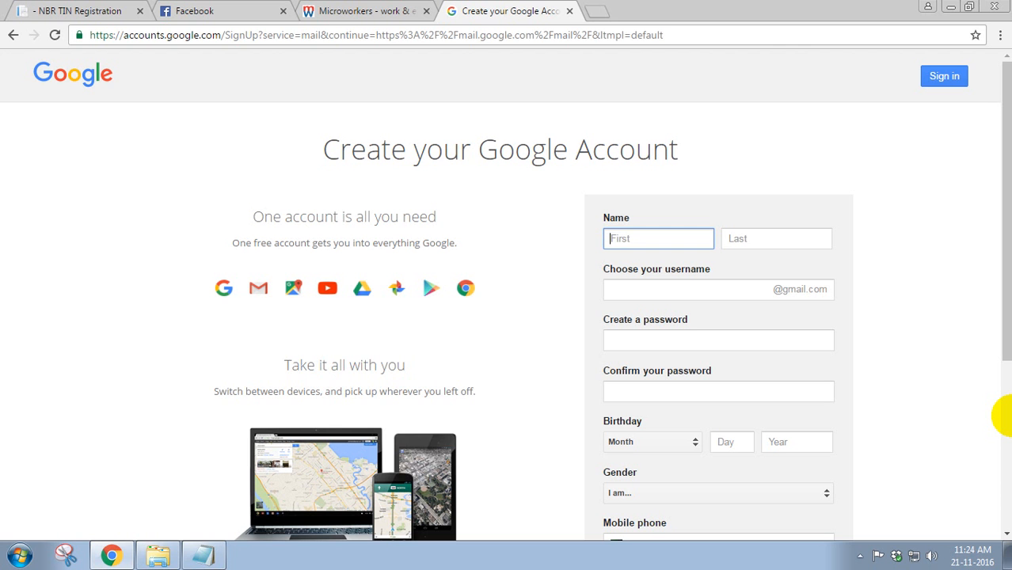
Step: Enter the first and last name and pick an available suggested username
key("Tab")
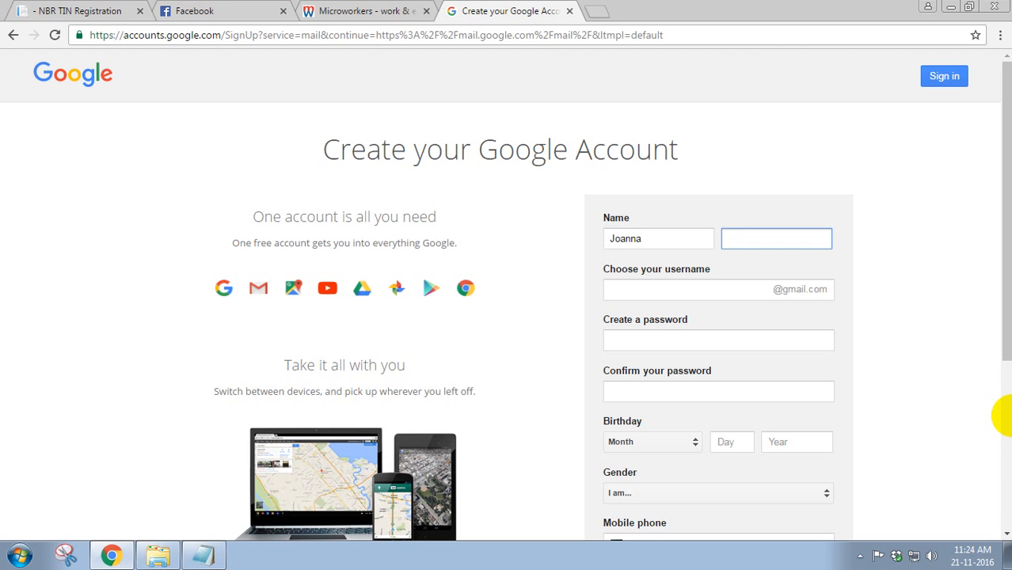
key("Tab")
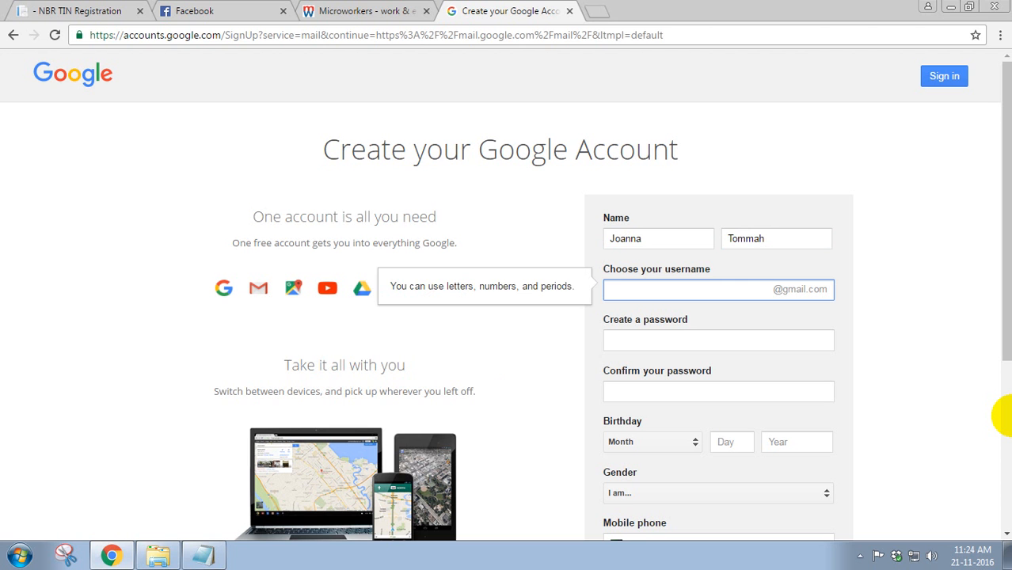
key("Tab")
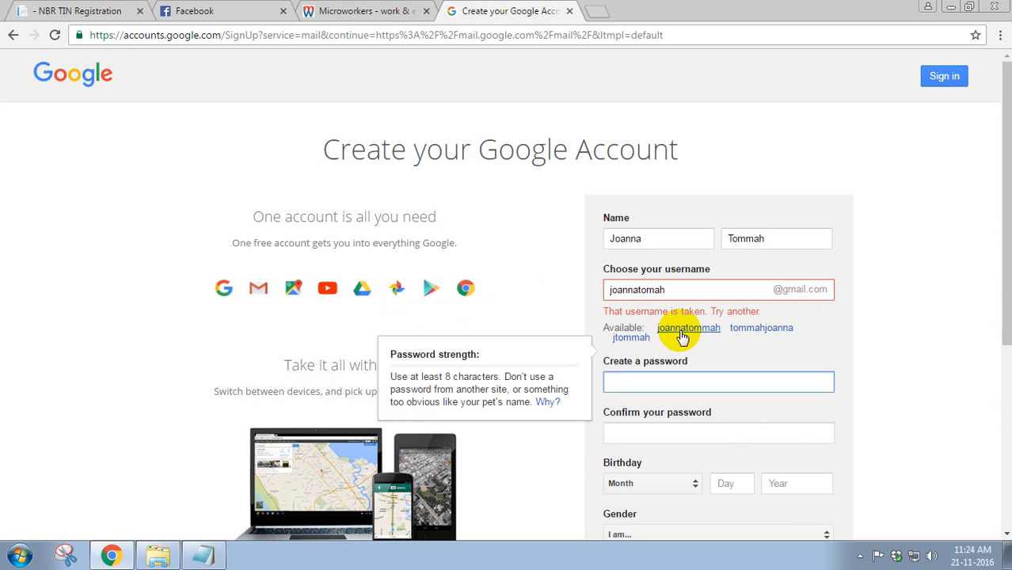
left_click(697, 328)
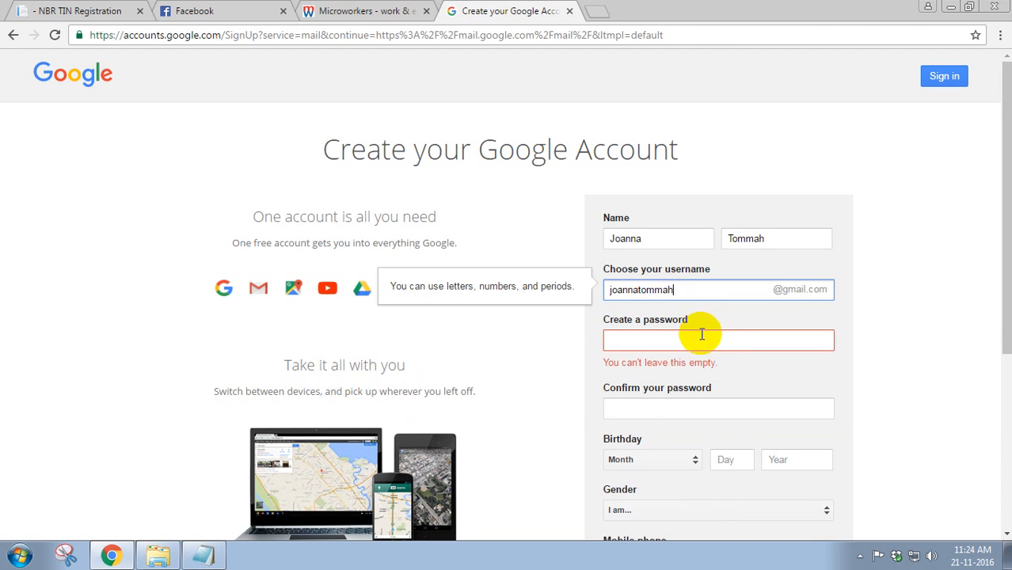
Step: Enter the account password in both the password and confirmation fields
left_click(724, 343)
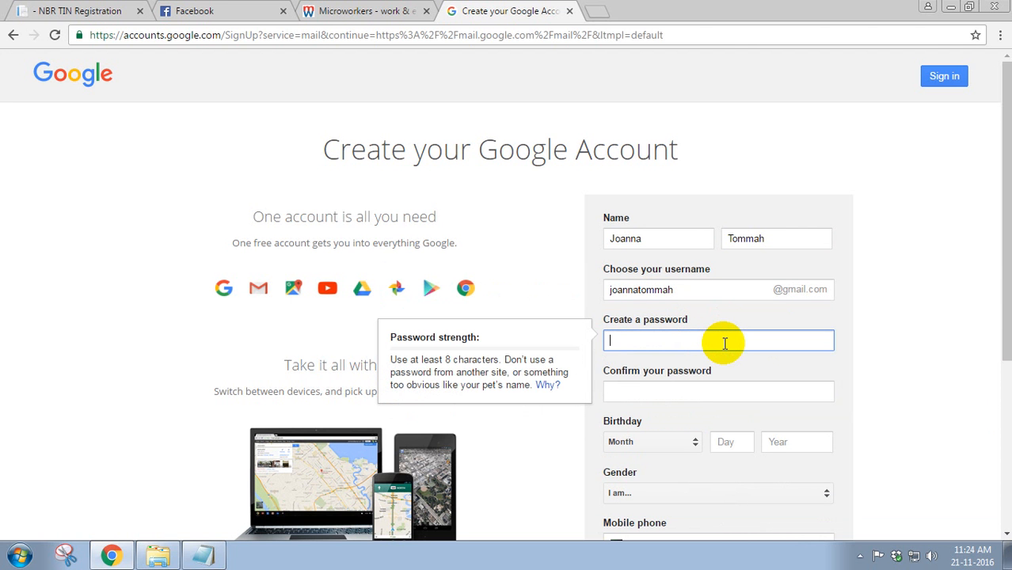
type("******")
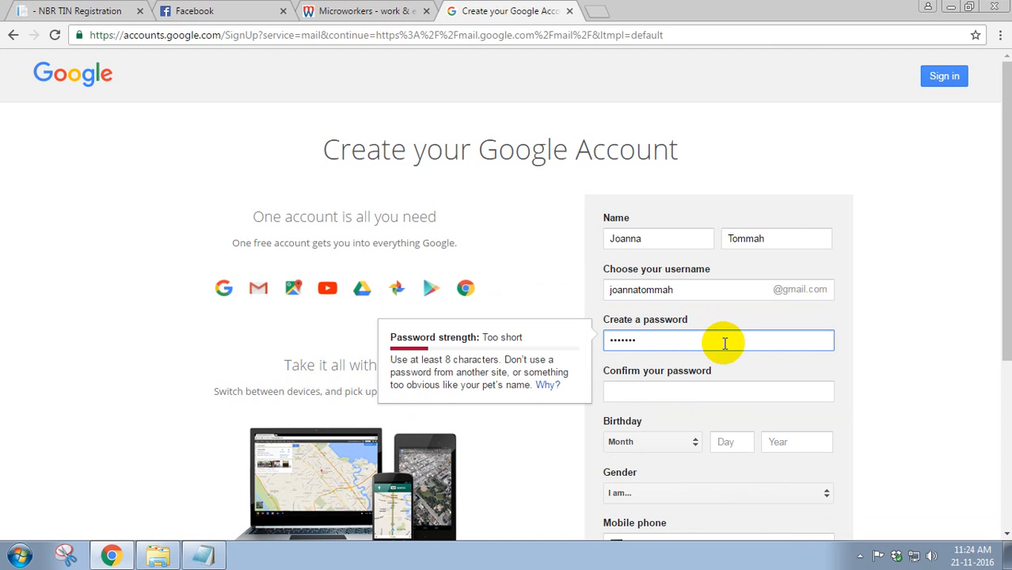
type("*****")
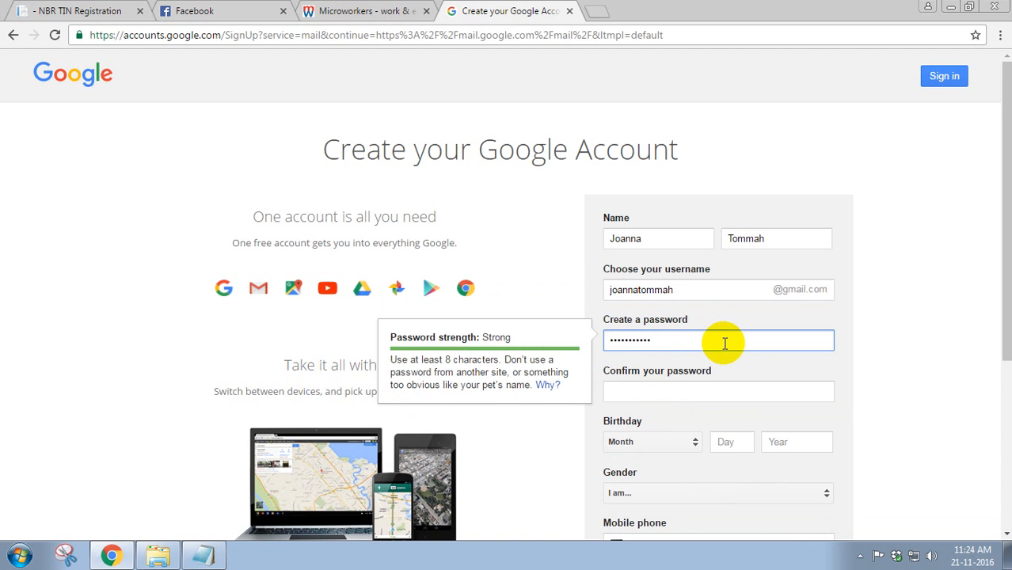
key("Tab")
type("**")
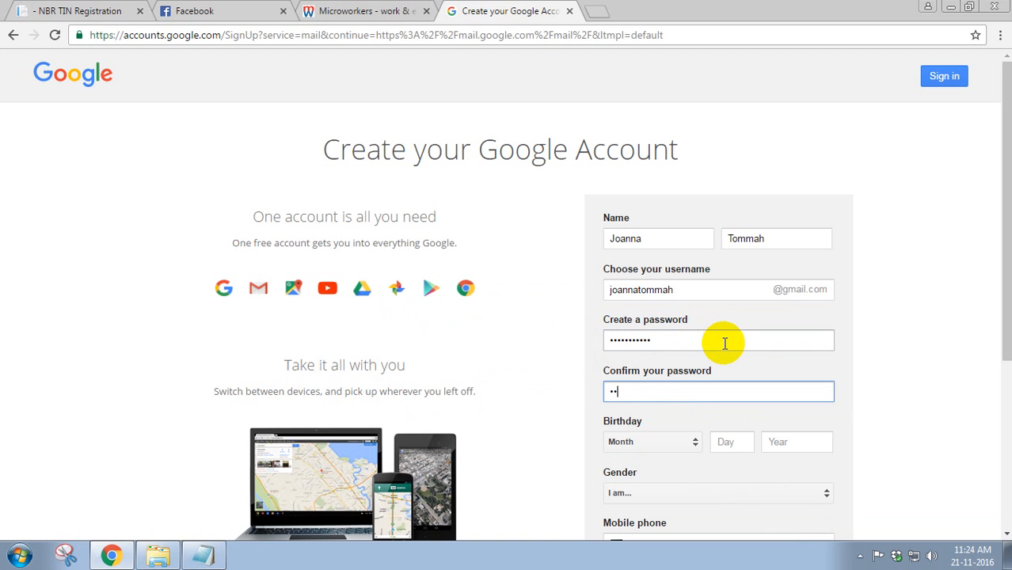
type("*********")
Step: Set the birthday to April 15, 1994 and the gender to Female
scroll(724, 343, "down", 3)
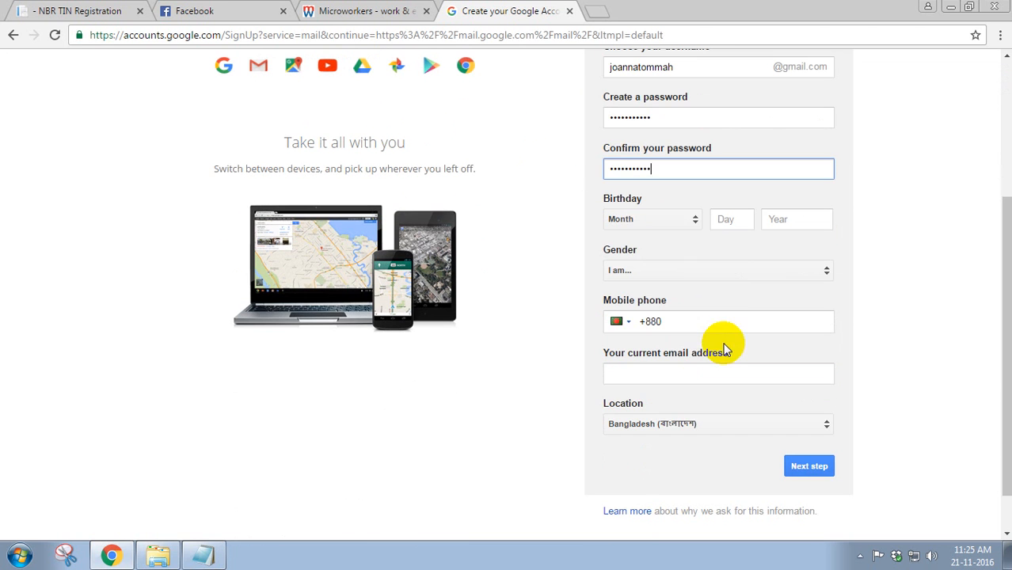
left_click(694, 226)
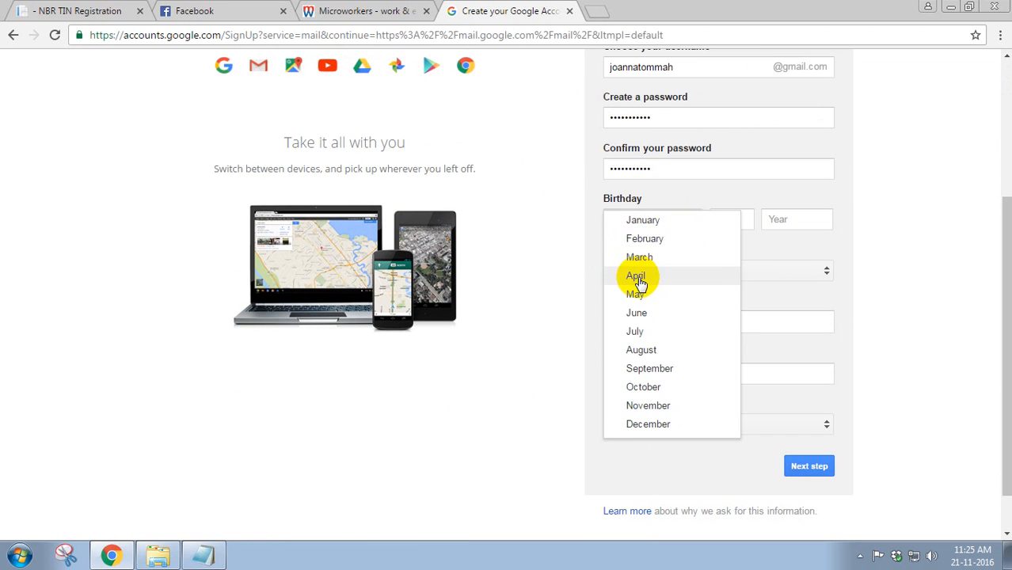
left_click(637, 278)
left_click(725, 224)
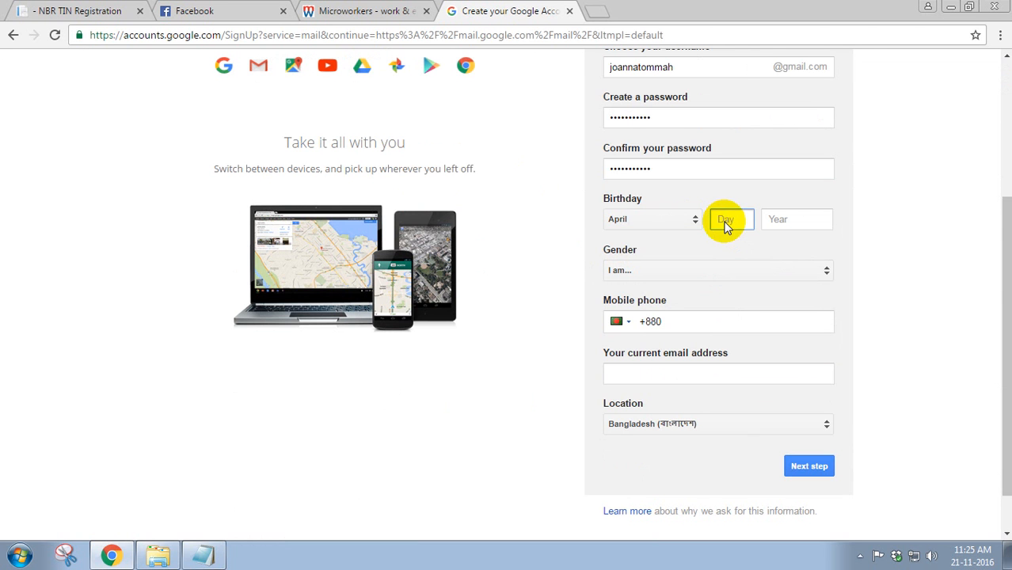
type("15")
key("Tab")
type("19")
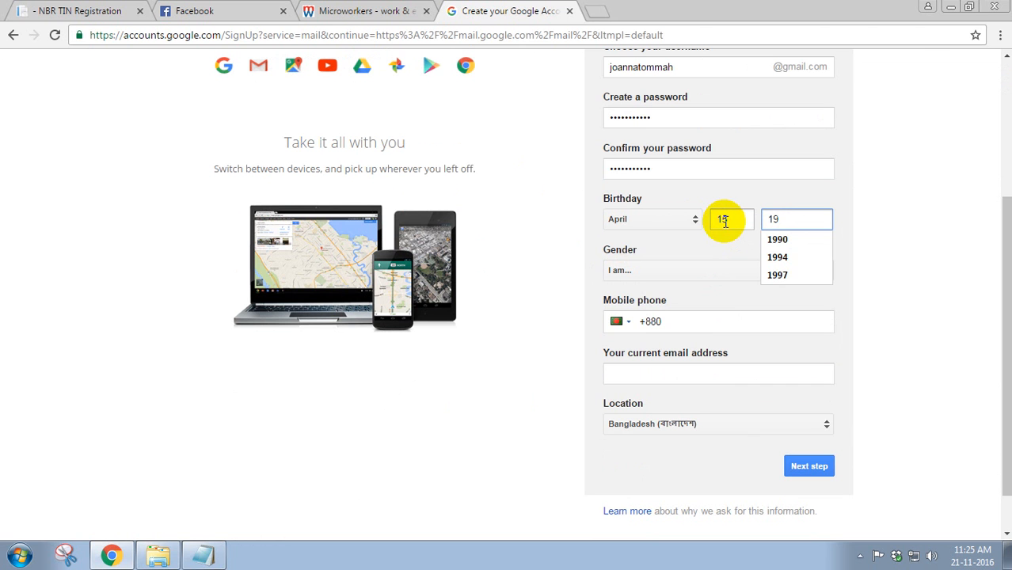
type("94")
key("Tab")
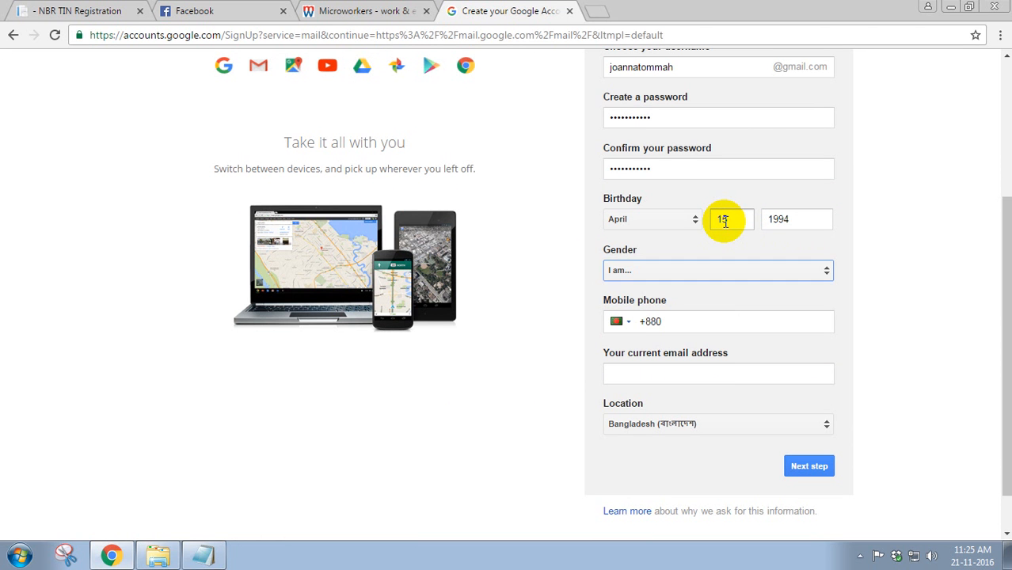
left_click(715, 270)
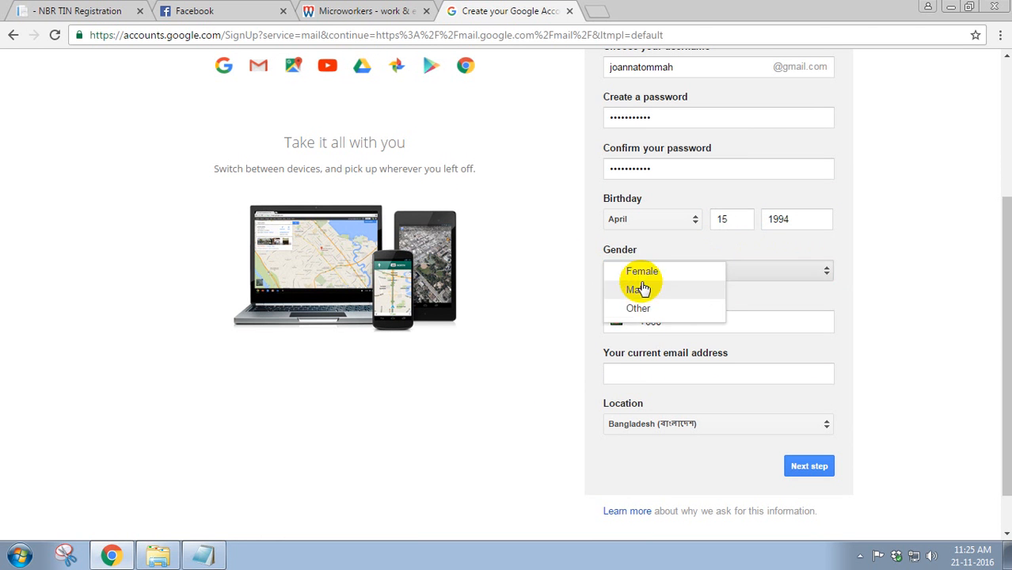
left_click(643, 274)
Step: Enter the mobile phone number and submit the sign-up form
left_click(700, 321)
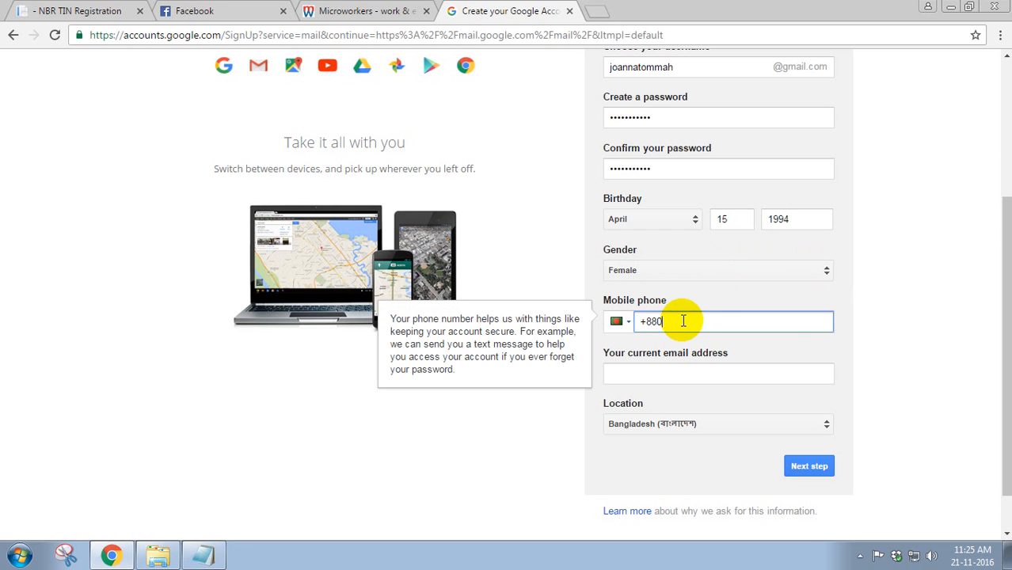
left_click(810, 467)
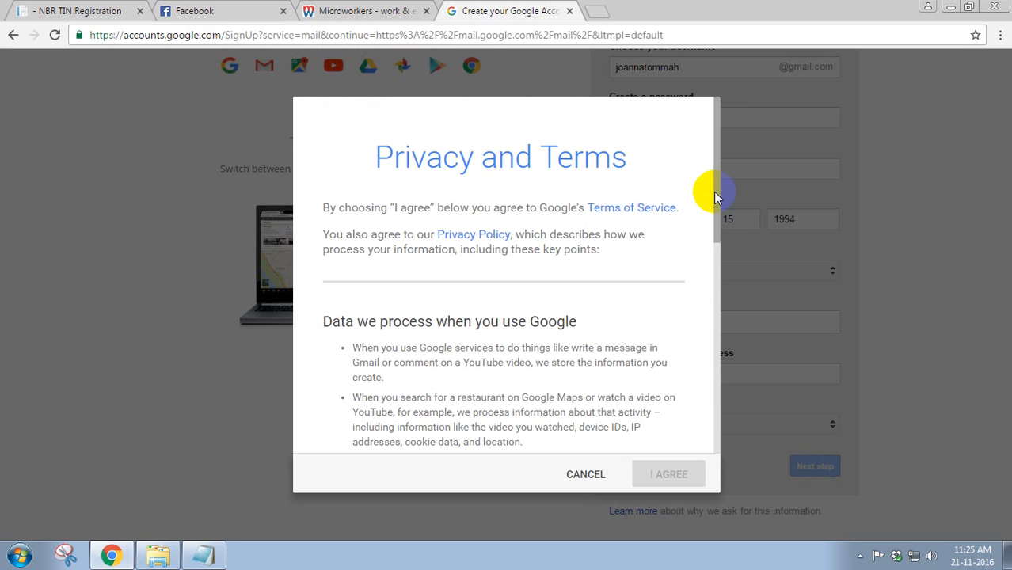
Step: Agree to the Privacy and Terms, then select the new Gmail address on the Welcome page
left_click_drag(713, 214, 722, 431)
left_click(669, 474)
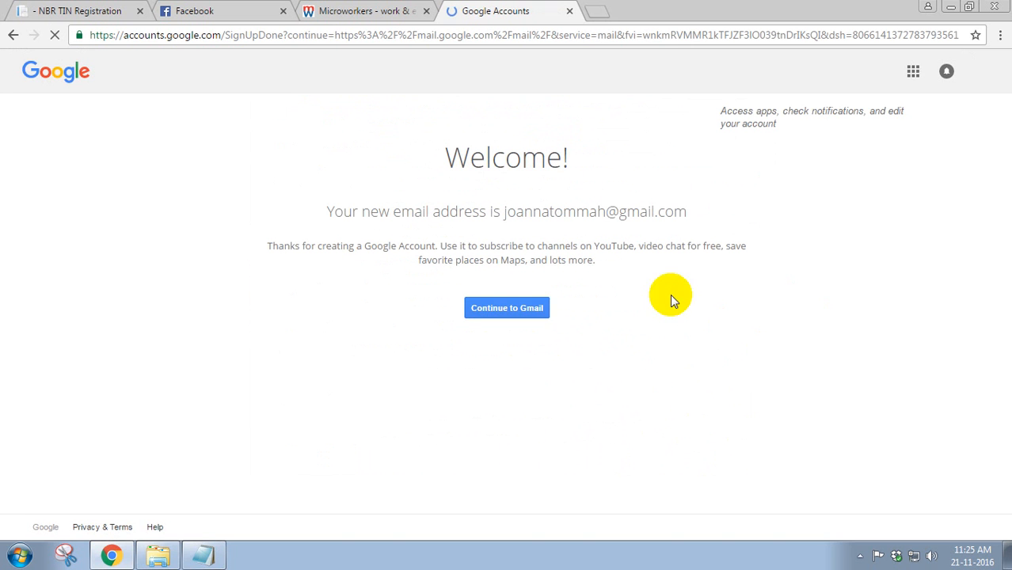
left_click_drag(685, 214, 504, 212)
key("ctrl+c")
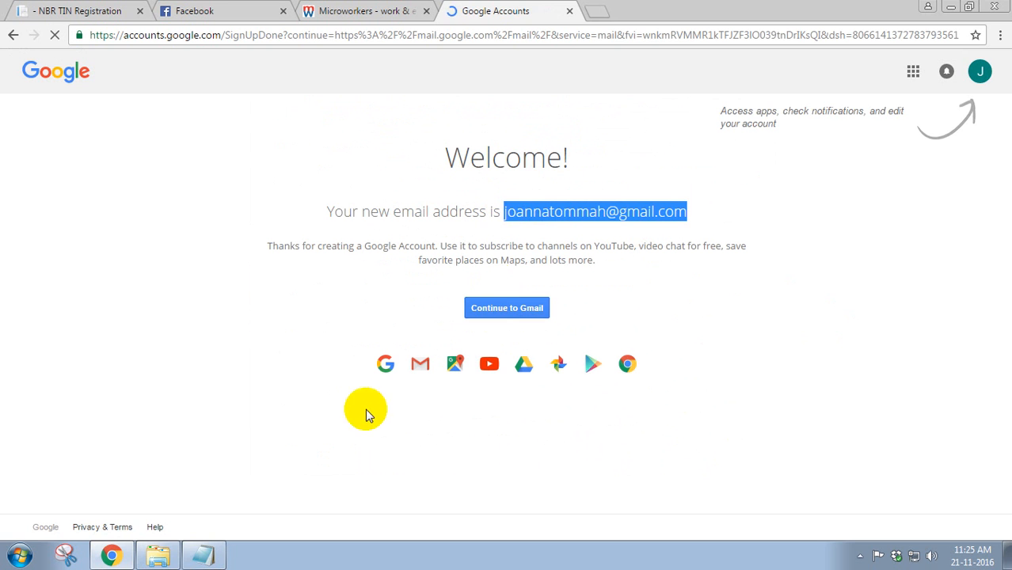
Step: Paste the new Gmail address and type the account password into a new Notepad note
key("super+r")
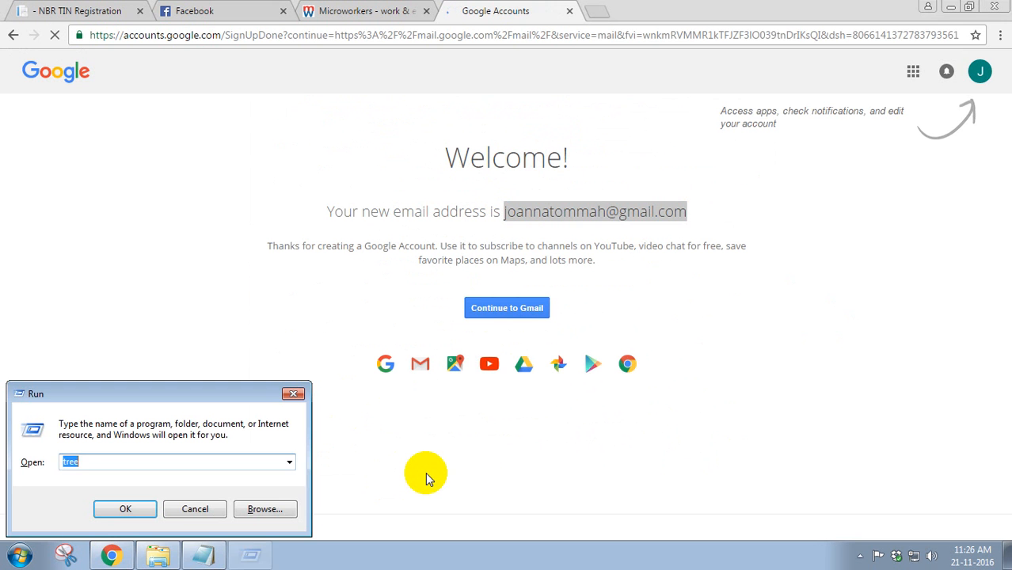
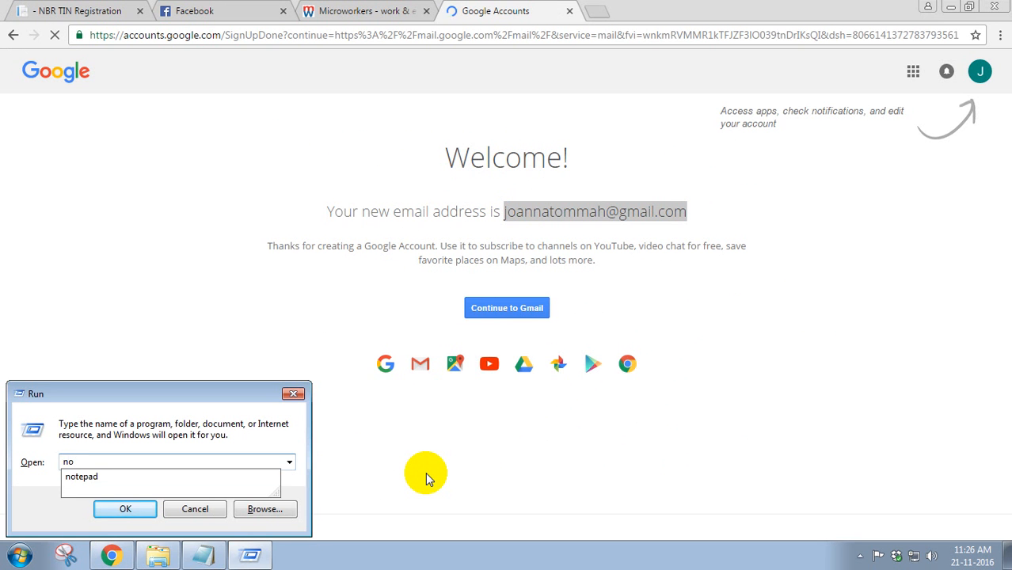
key("Down")
key("Return")
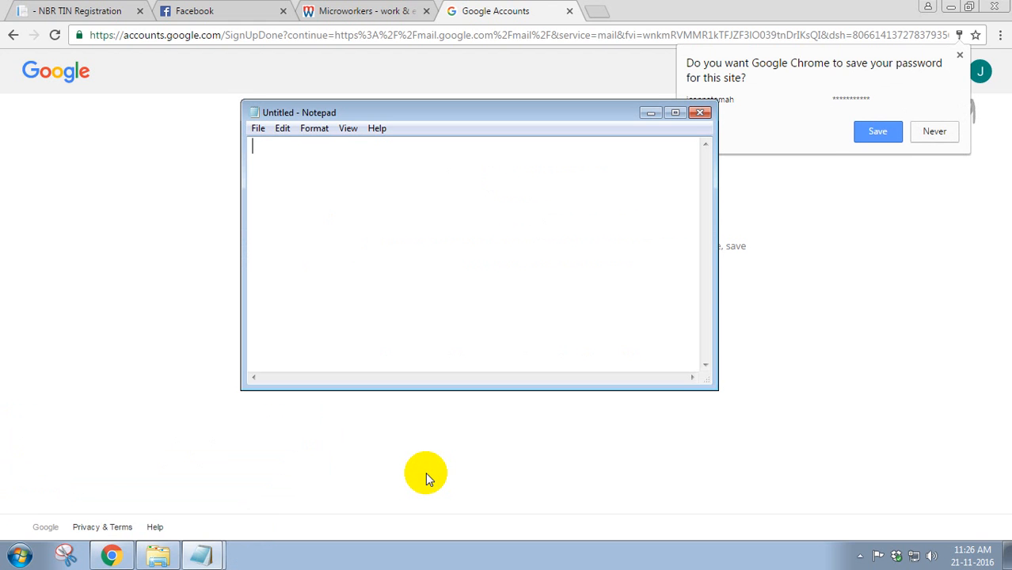
key("ctrl+v")
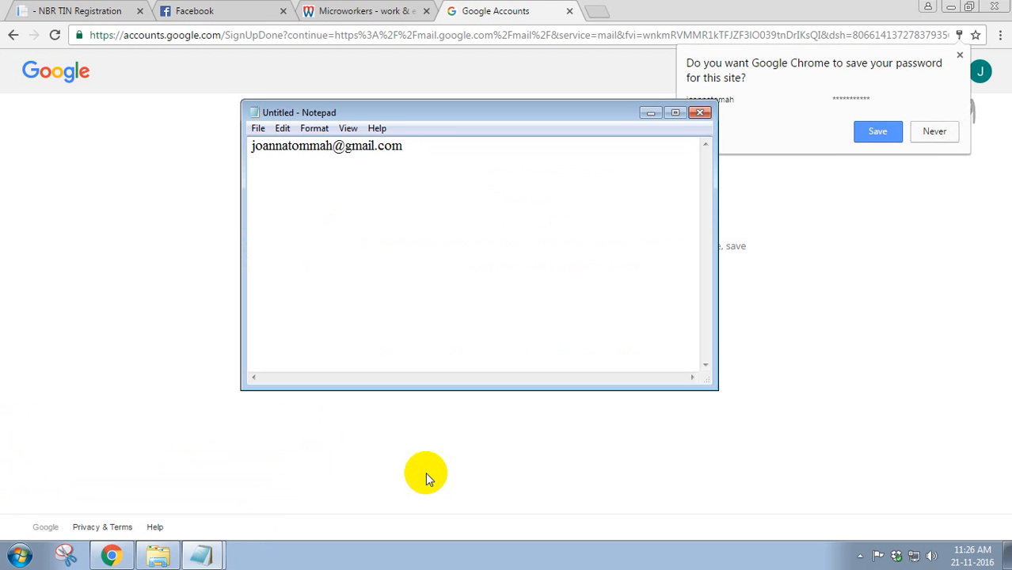
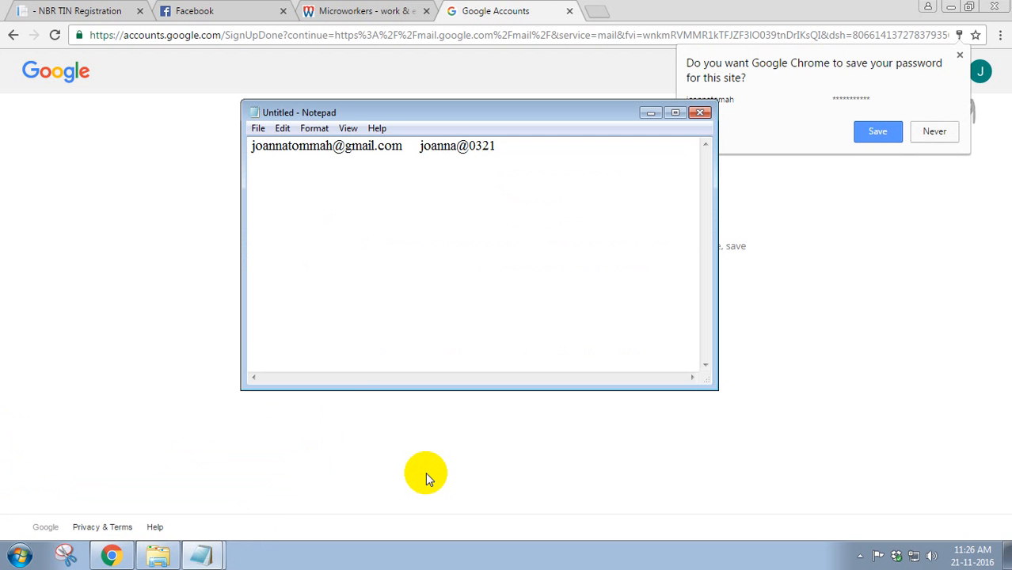
Step: Save the note as a text file on the desktop, named after the account
key("ctrl+s")
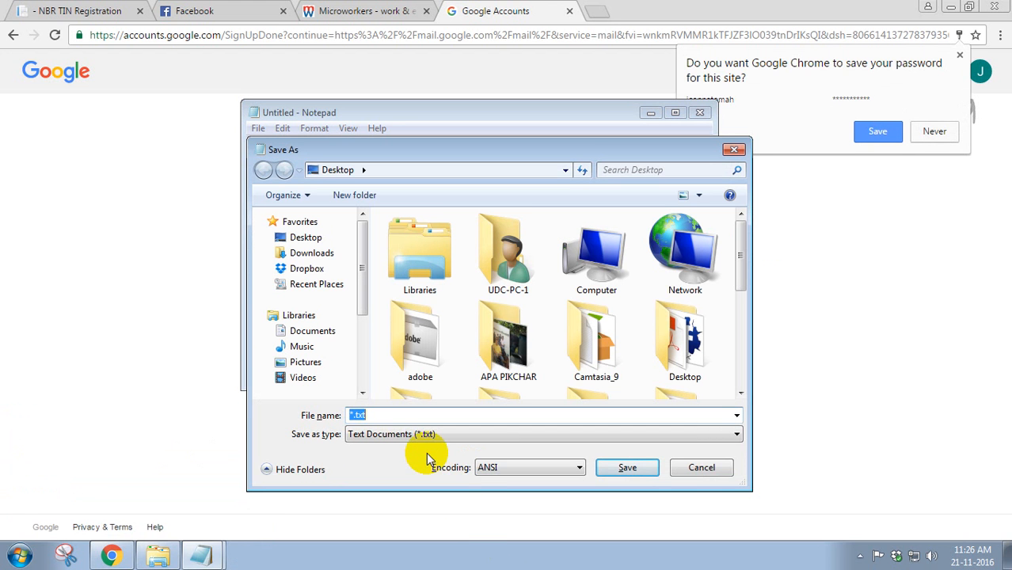
type("joanna")
key("Return")
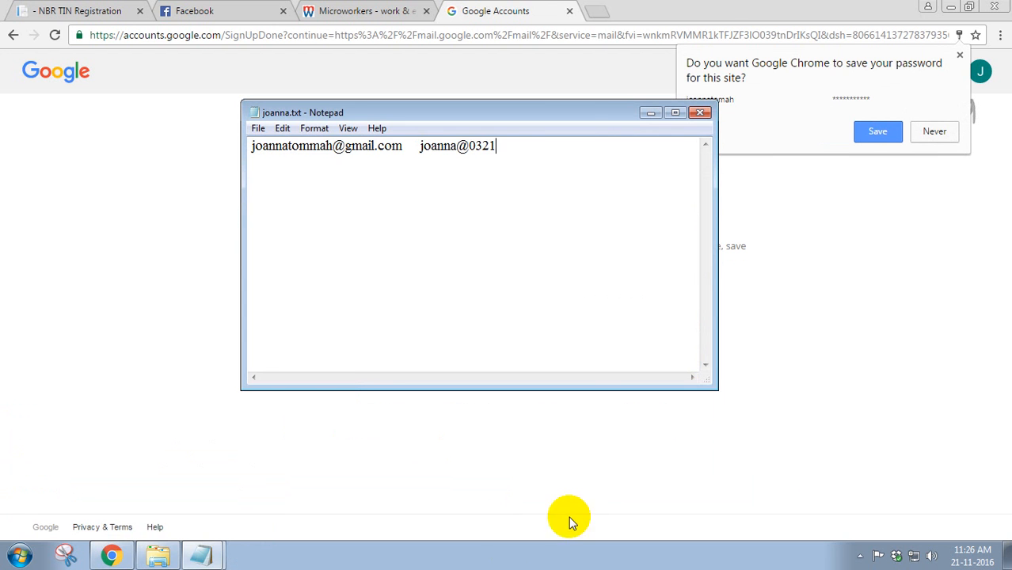
Step: Back in Chrome, continue to the new Gmail inbox and show the Microworkers Gmail: Sign up job page
left_click(713, 8)
double_click(592, 210)
left_click(493, 310)
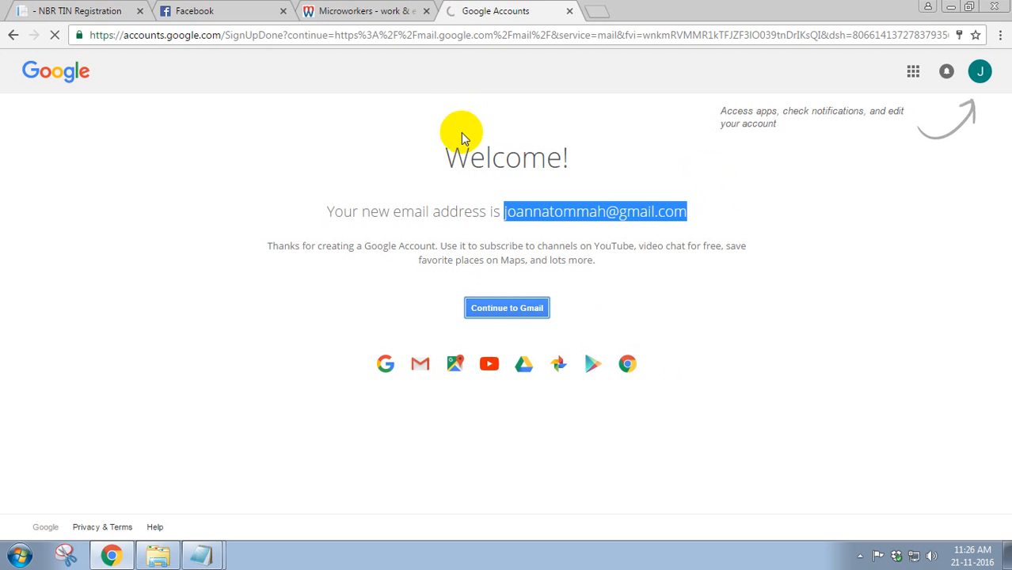
left_click(366, 11)
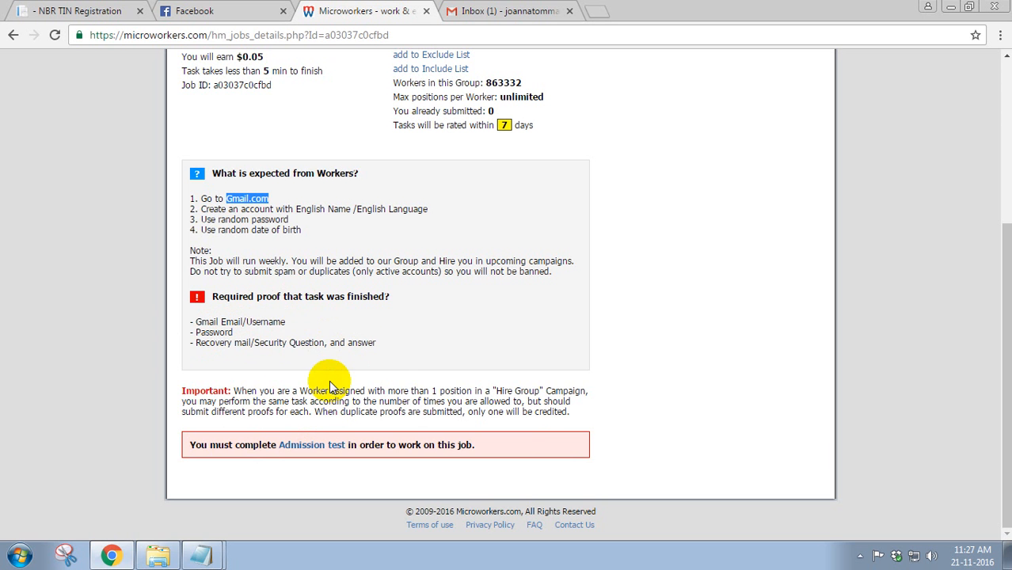
scroll(321, 390, "up", 1)
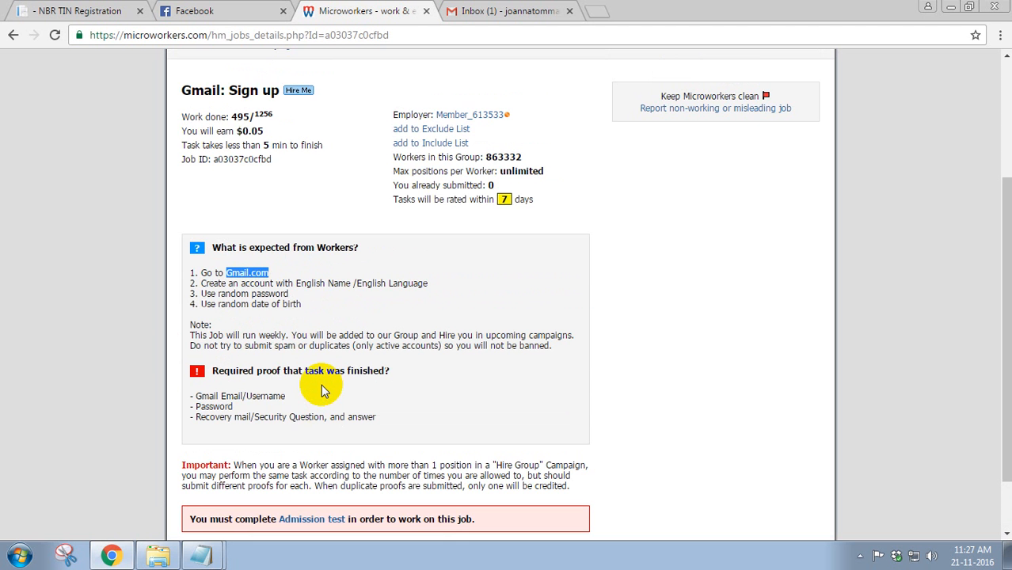
scroll(321, 390, "down", 1)
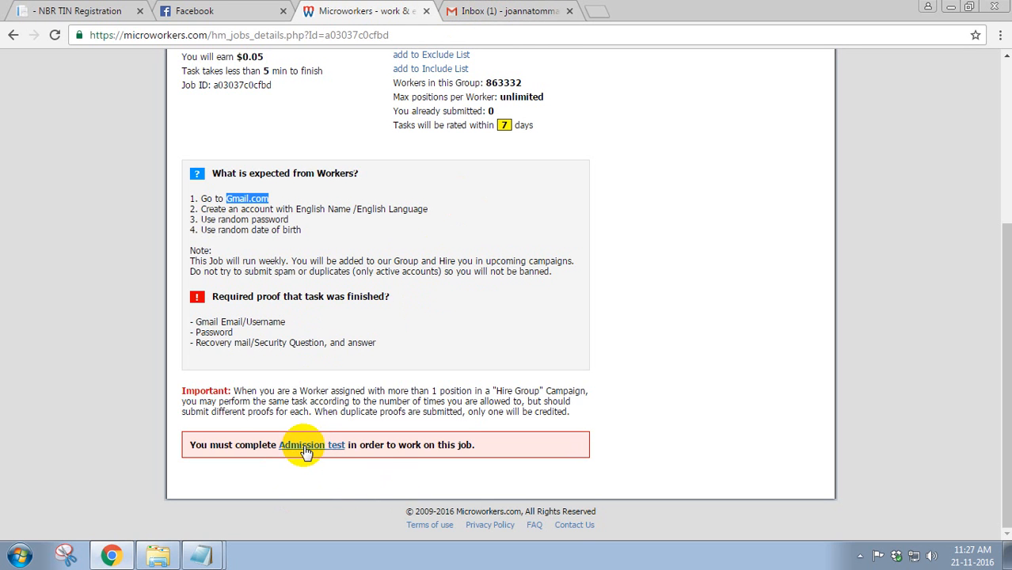
left_click(859, 555)
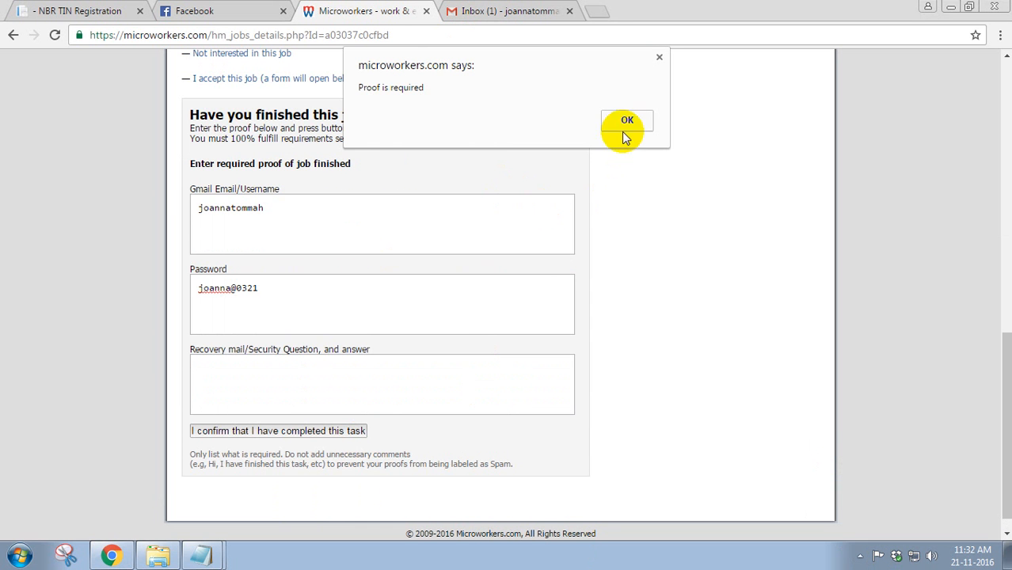
left_click(658, 61)
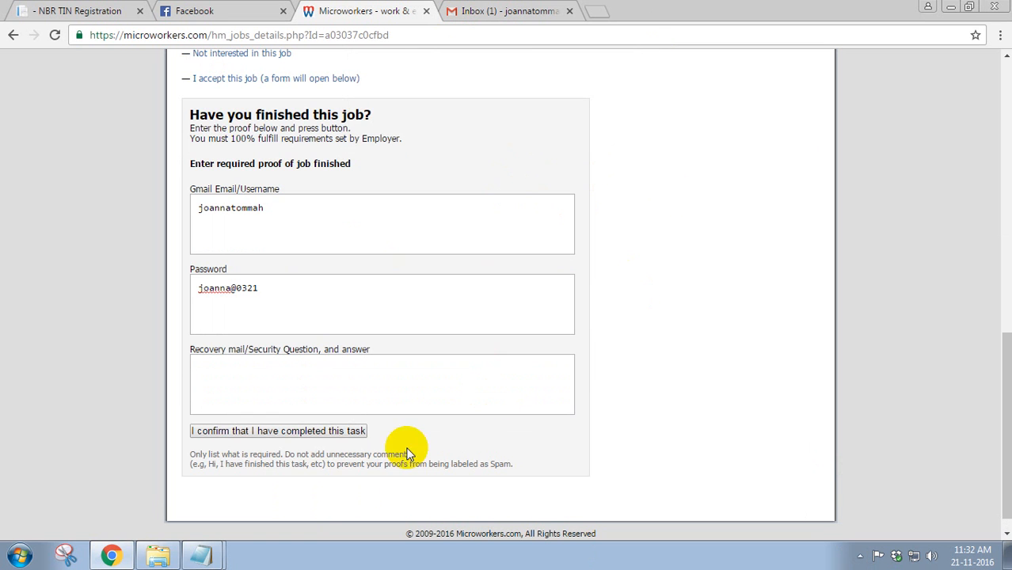
left_click(859, 555)
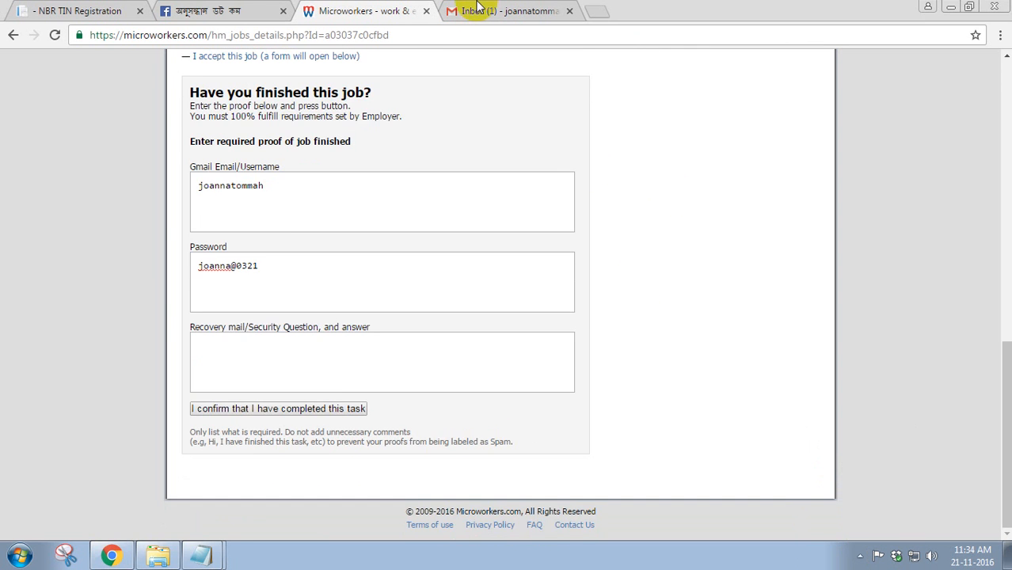
left_click(493, 10)
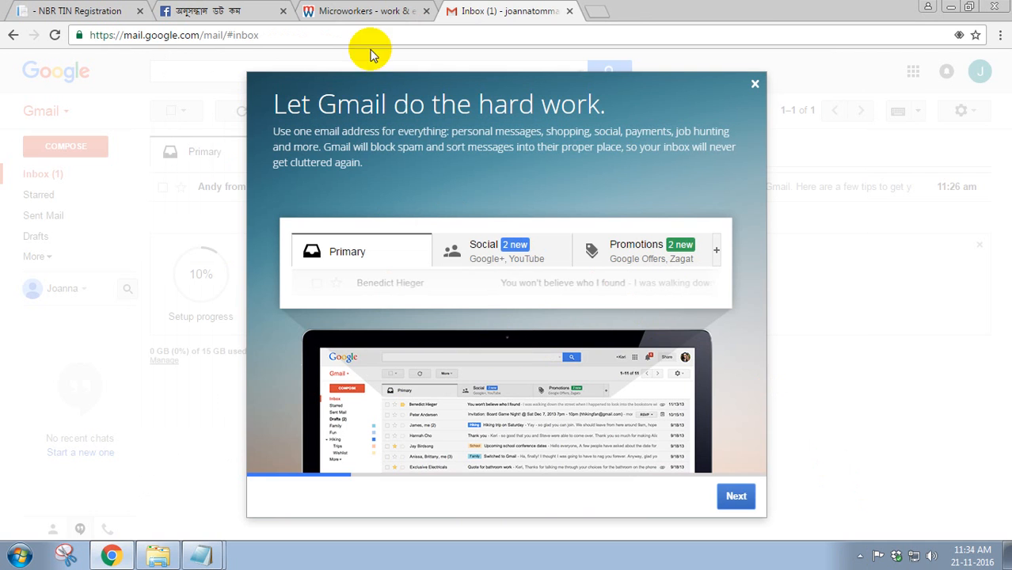
left_click(354, 10)
scroll(382, 355, "up", 3)
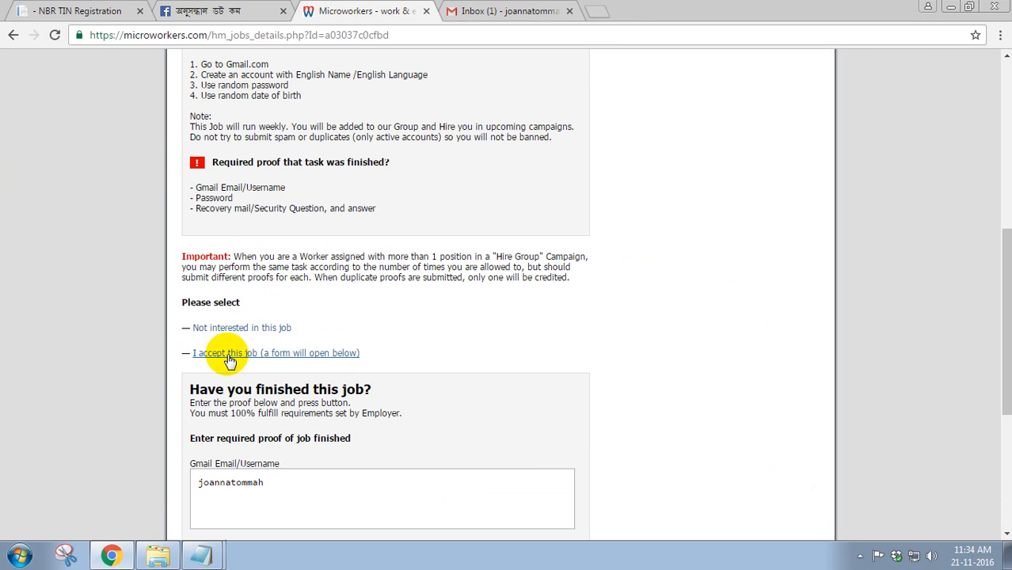
scroll(339, 339, "down", 2)
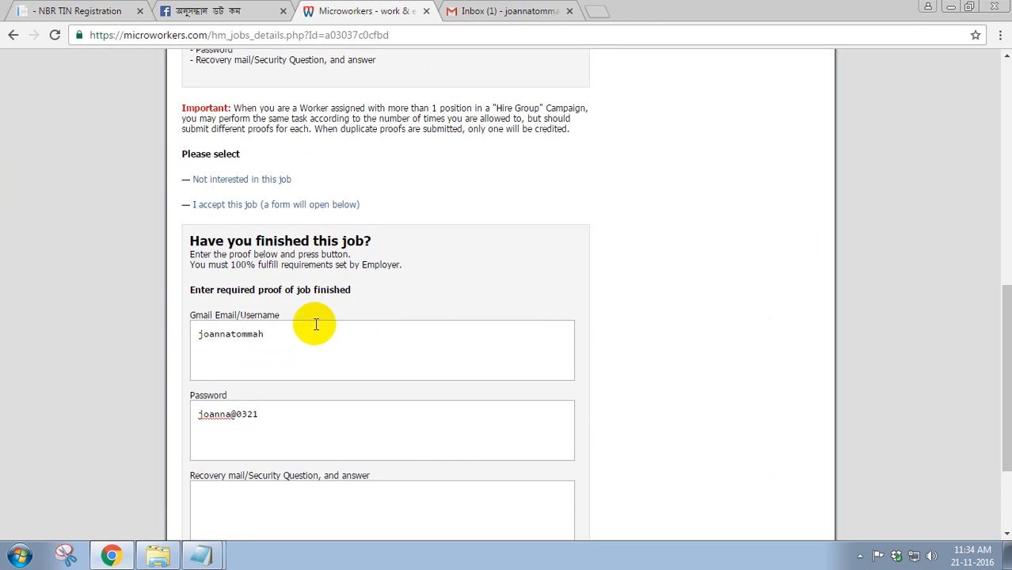
scroll(315, 324, "down", 2)
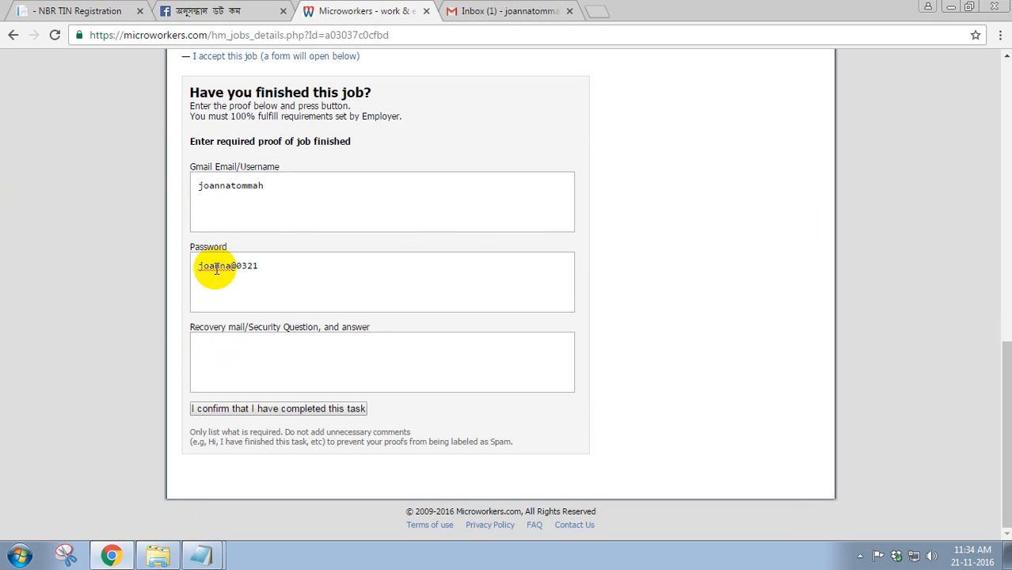
left_click(250, 412)
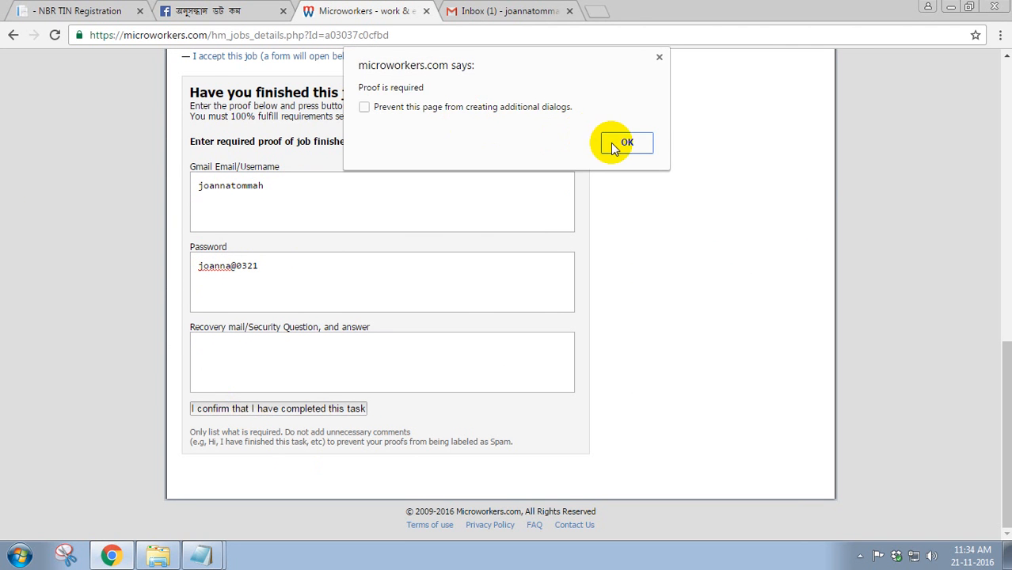
left_click(625, 143)
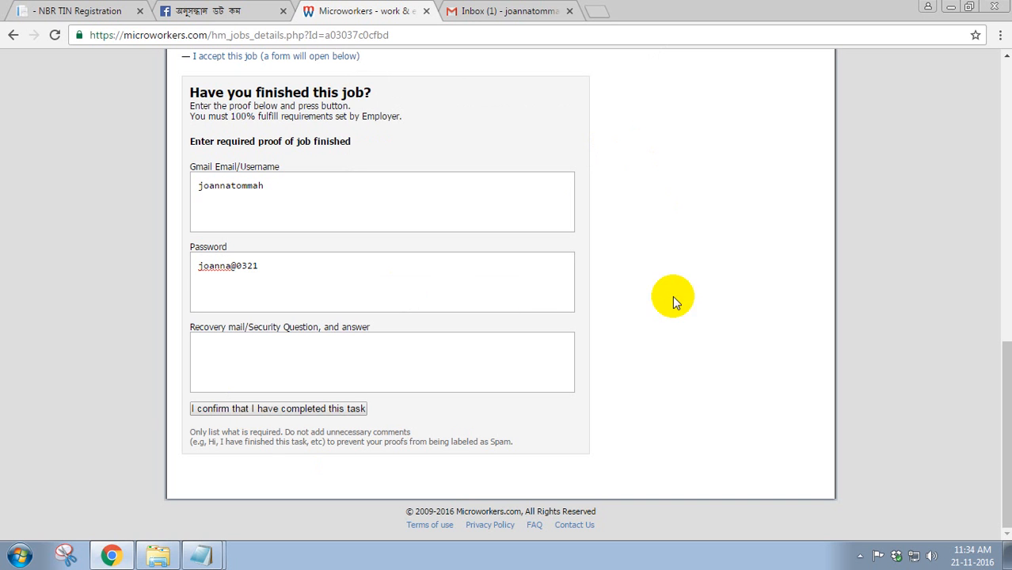
left_click(219, 348)
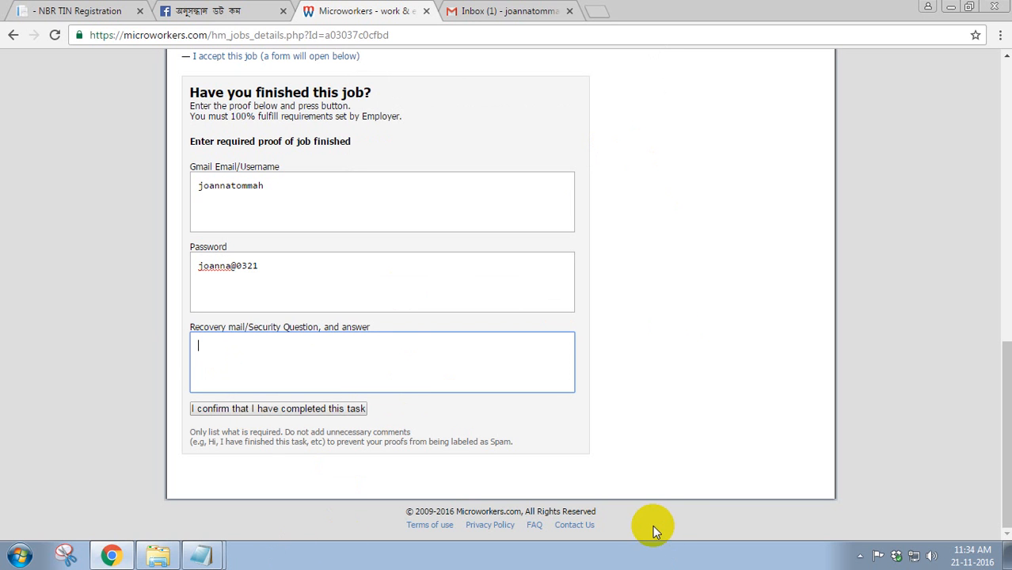
left_click(479, 11)
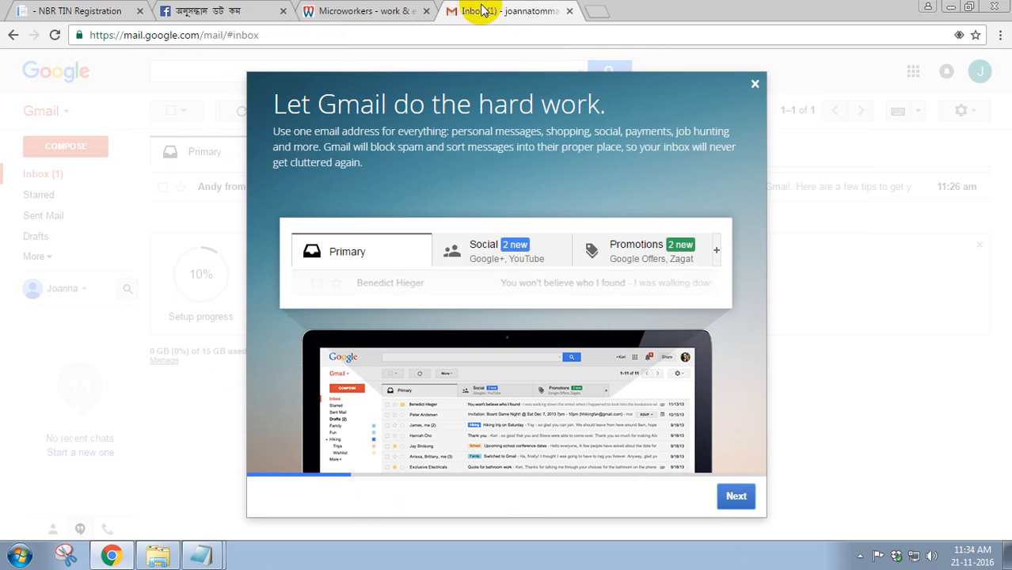
Step: Go through the four Gmail welcome slides into the inbox and open the J account menu
left_click(735, 495)
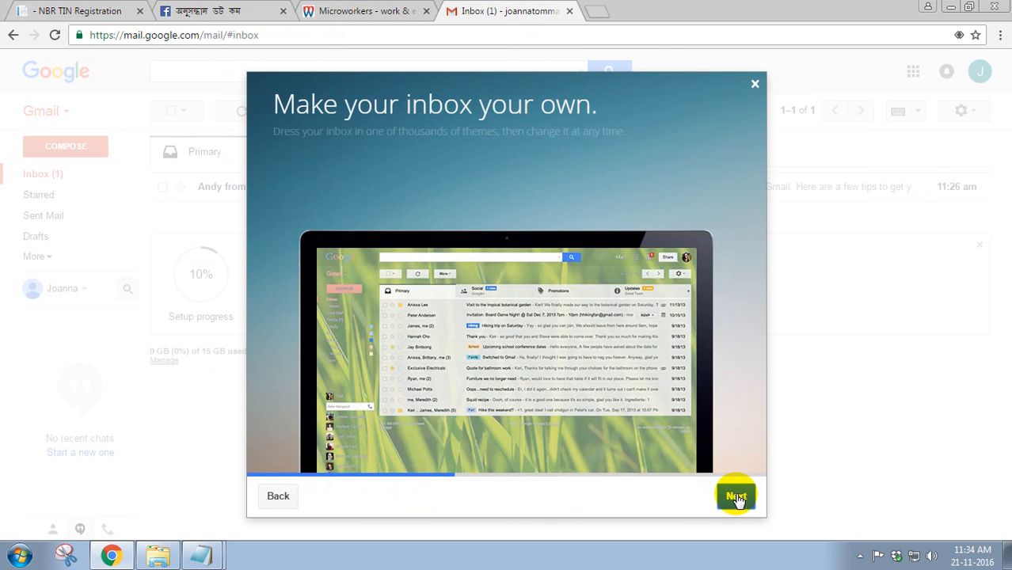
left_click(735, 496)
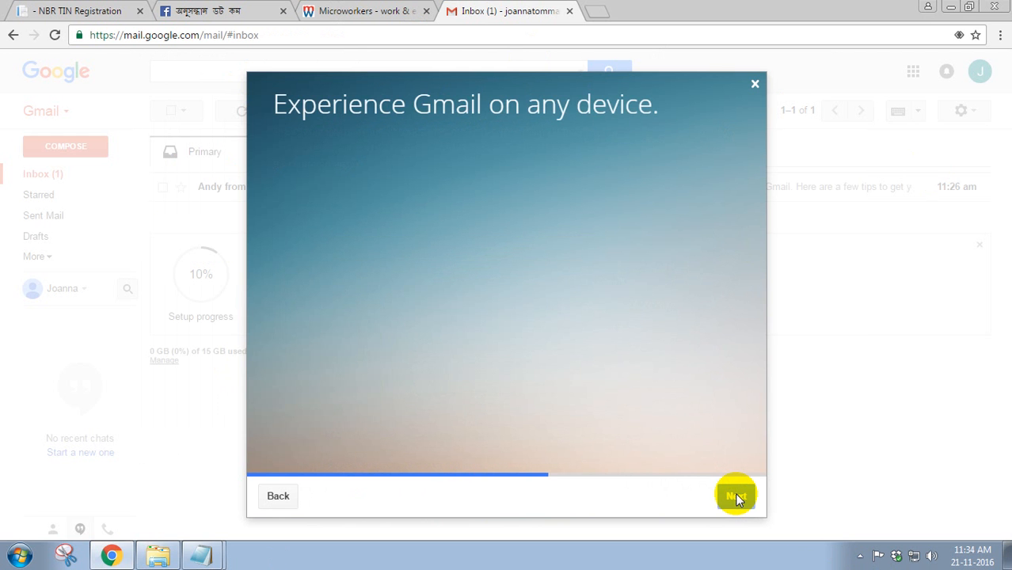
left_click(737, 496)
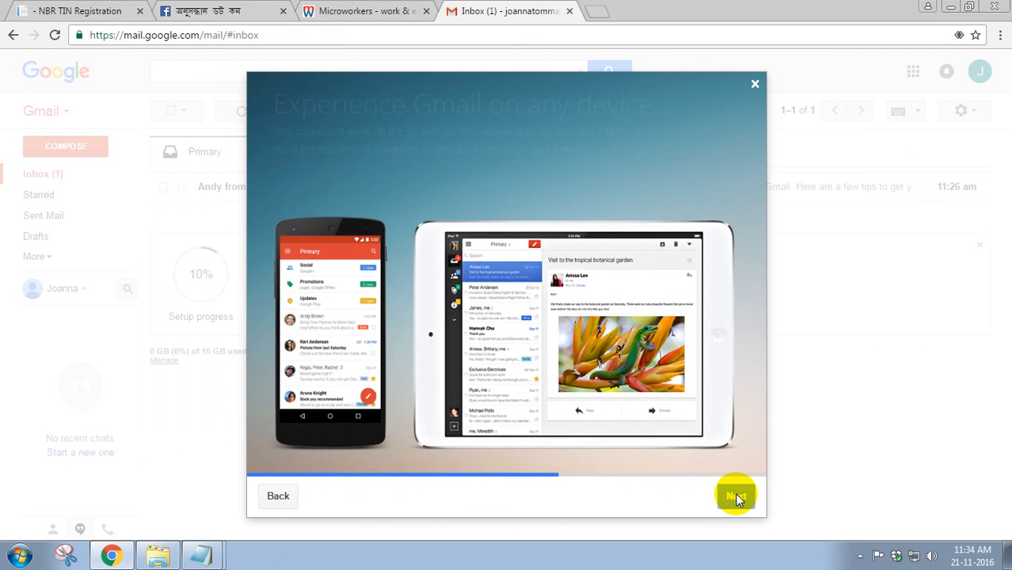
left_click(735, 496)
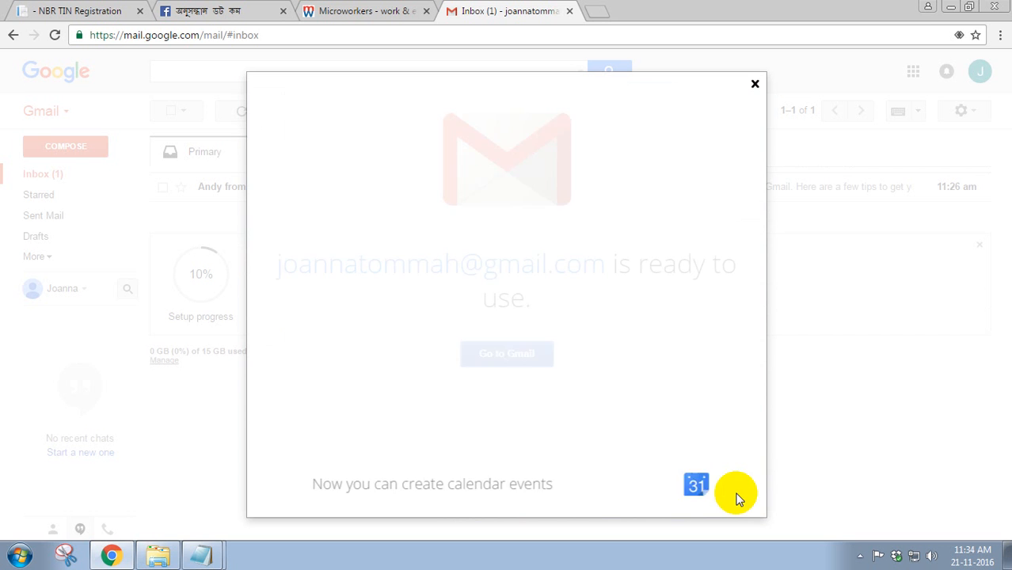
left_click(529, 365)
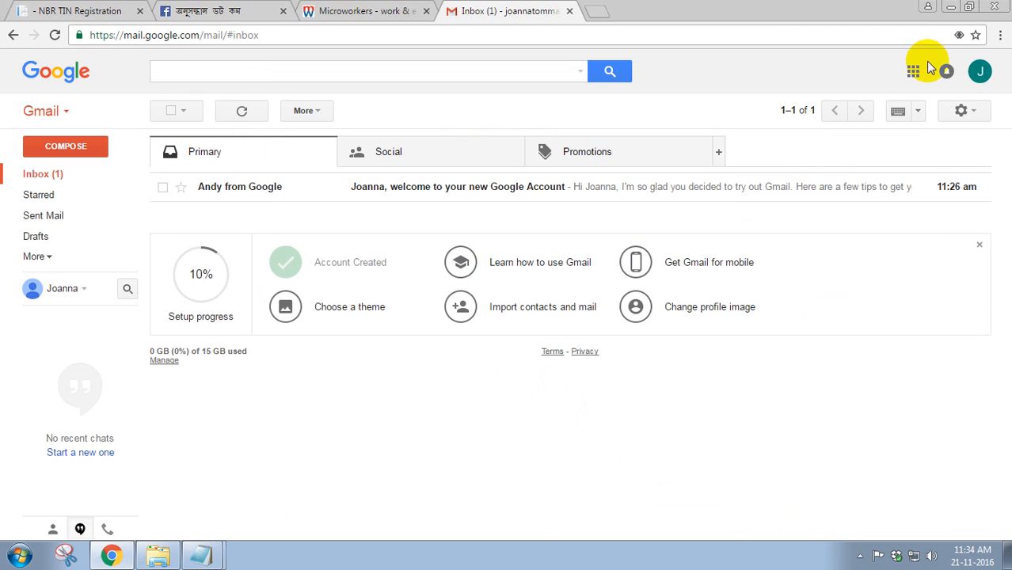
left_click(979, 71)
Step: Open My Account and scroll Sign-in & security down to the Account recovery options
left_click(897, 169)
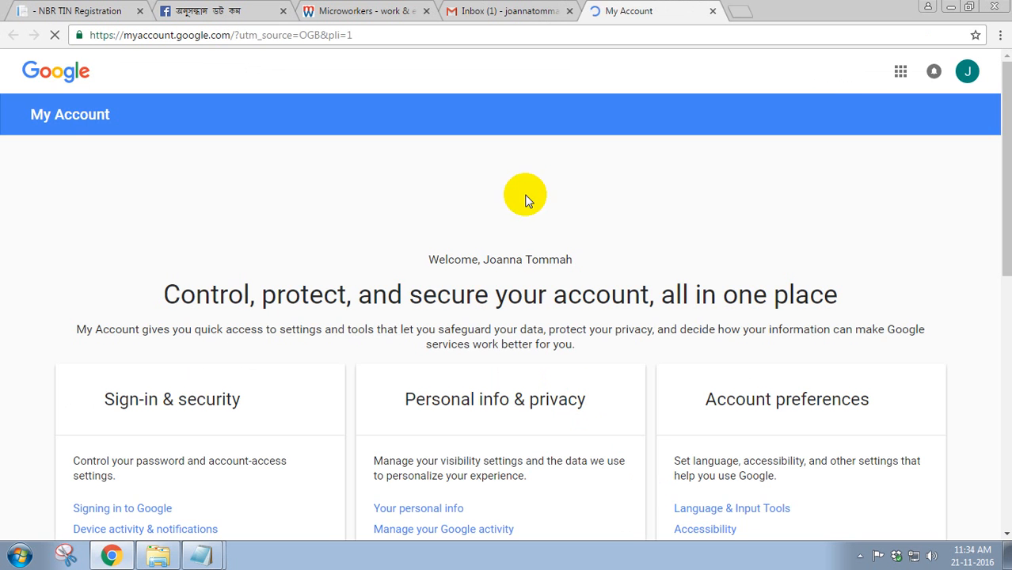
scroll(456, 253, "down", 4)
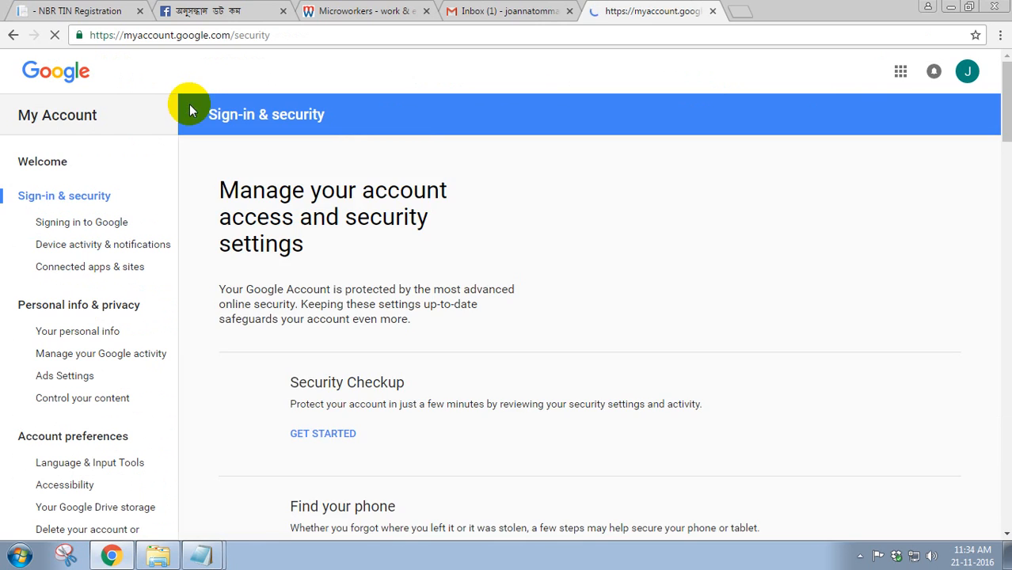
scroll(477, 309, "down", 3)
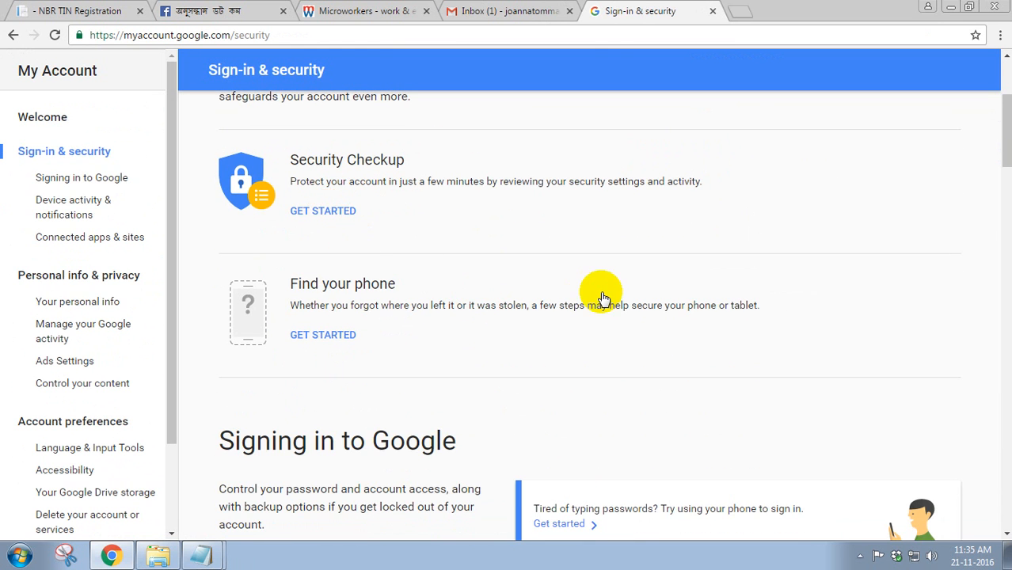
scroll(599, 293, "down", 3)
scroll(601, 296, "down", 2)
scroll(602, 298, "down", 2)
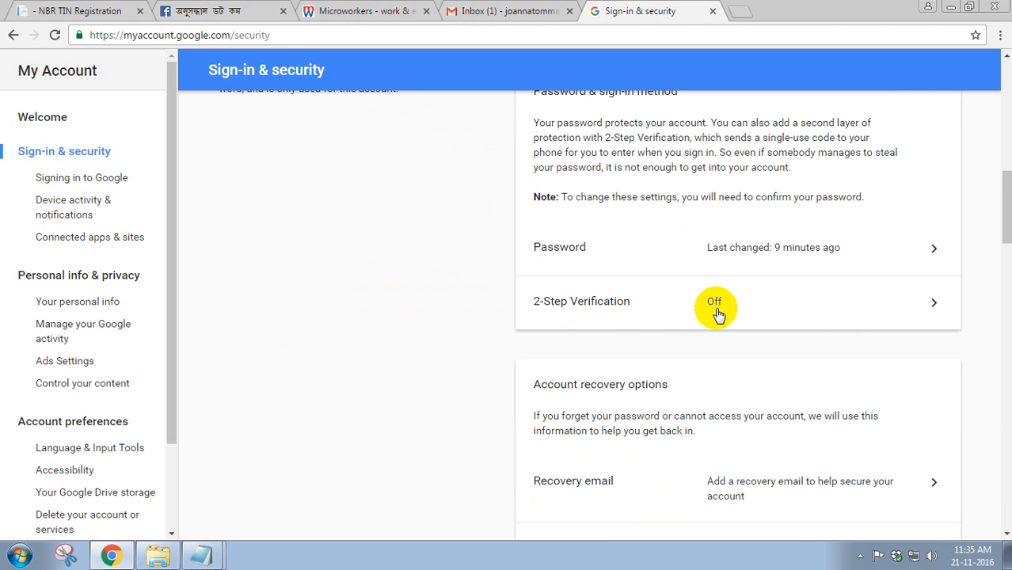
scroll(718, 315, "down", 2)
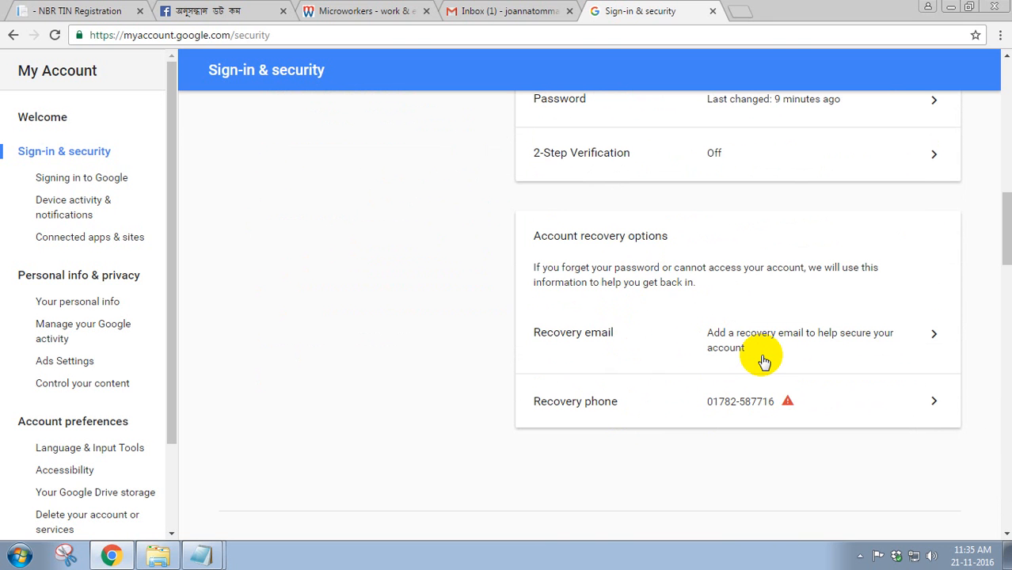
Step: Return to the Microworkers job proof form in the browser
left_click(122, 556)
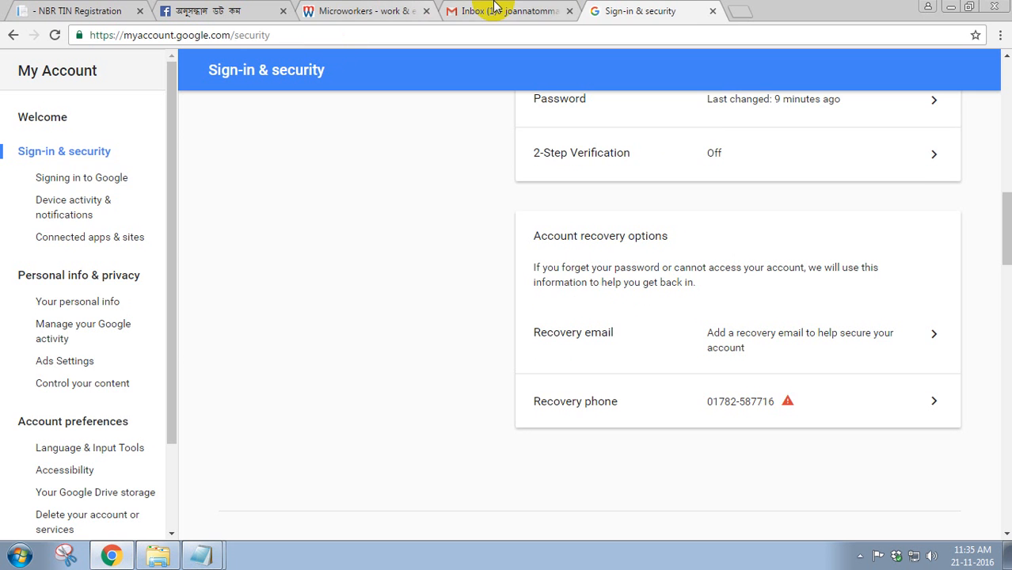
left_click(494, 9)
left_click(337, 9)
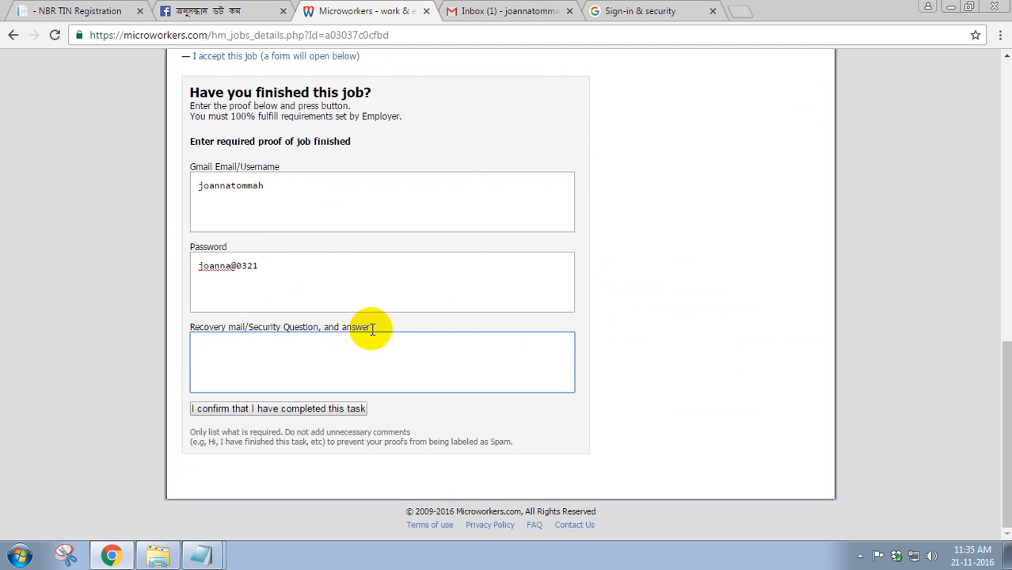
Step: Paste the email address saved in Notepad into the Recovery email field and confirm with DONE
left_click(636, 11)
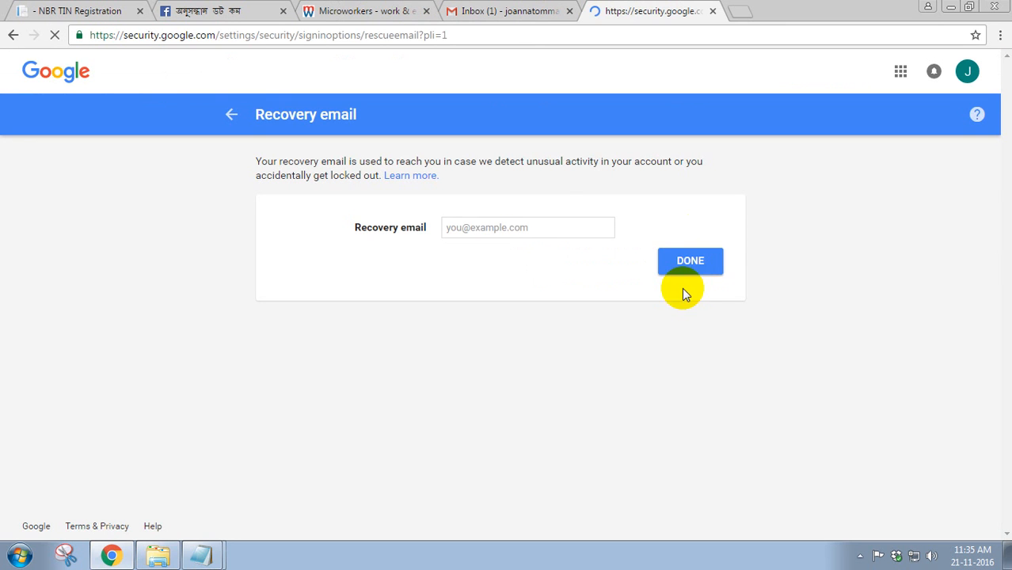
left_click(466, 229)
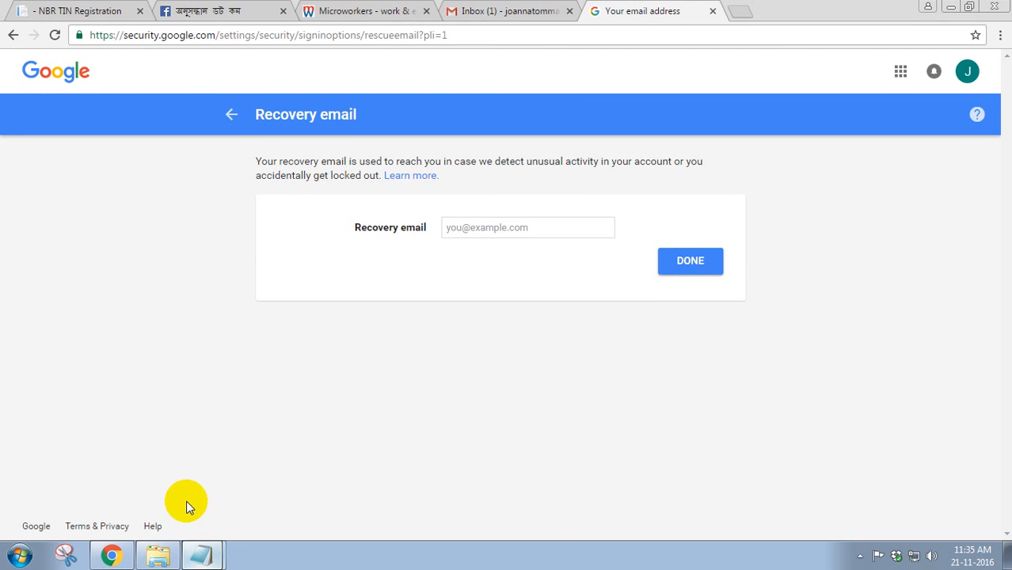
left_click(202, 555)
left_click(390, 147)
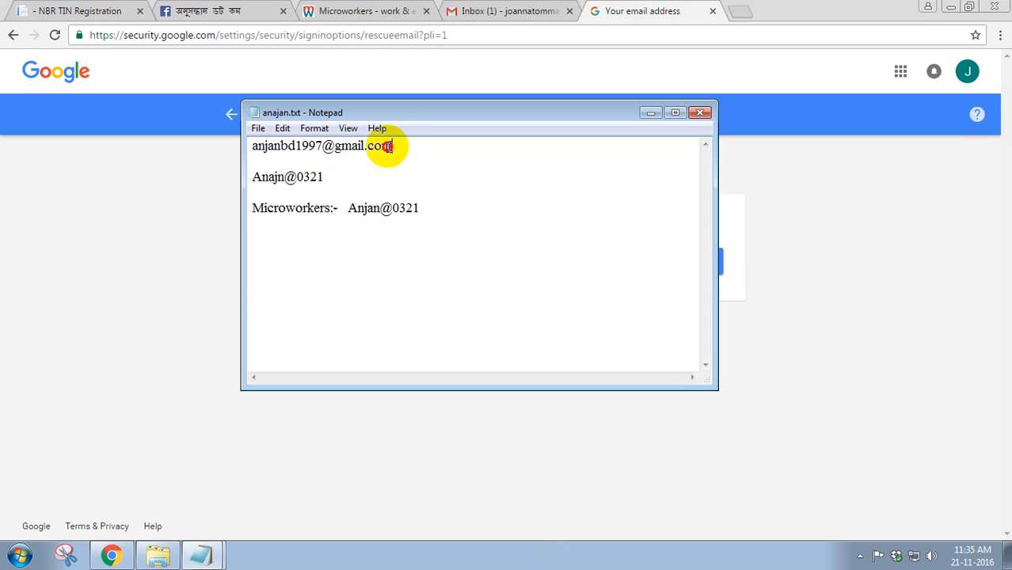
left_click_drag(389, 147, 220, 147)
key("ctrl+c")
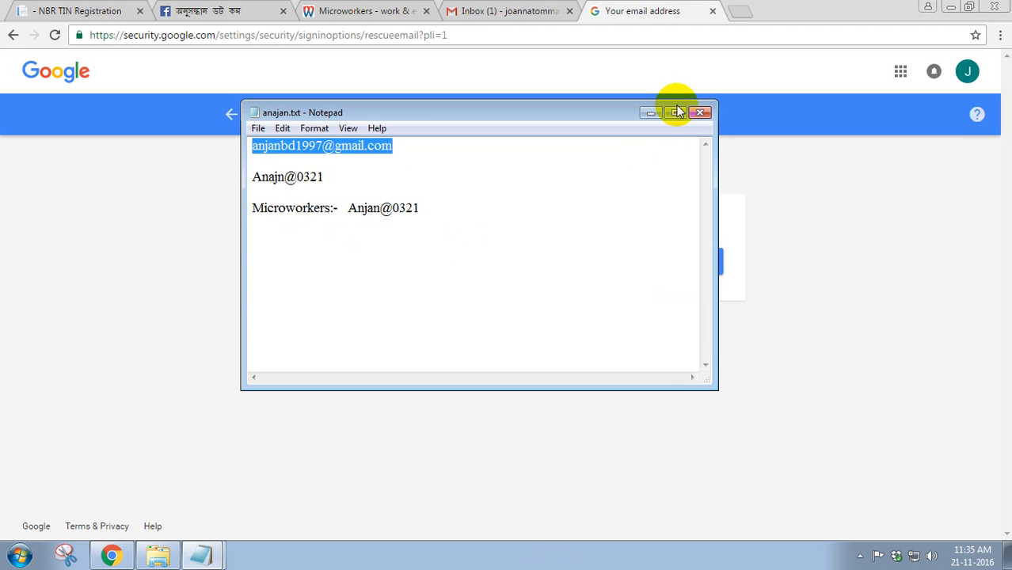
left_click(651, 113)
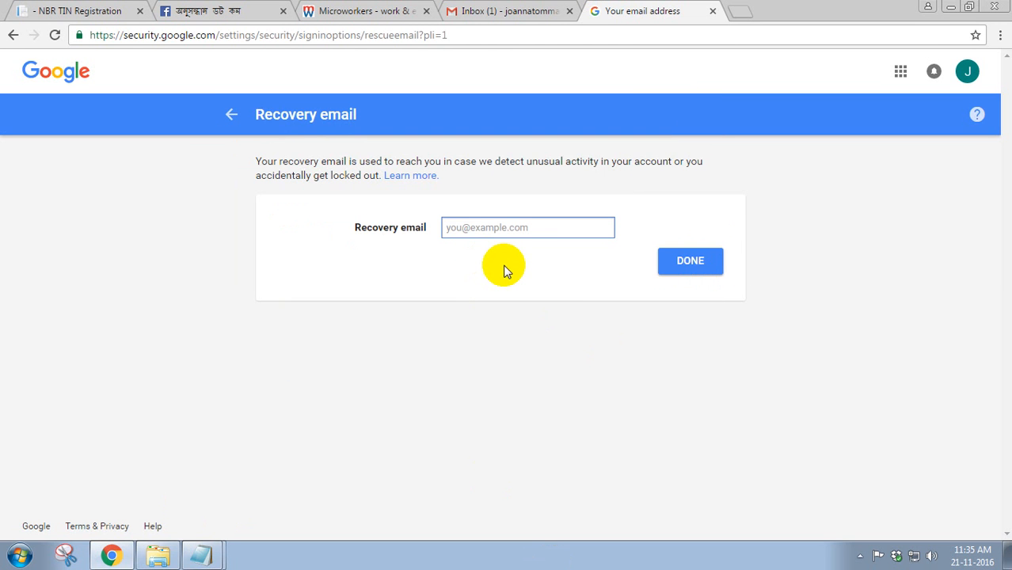
key("ctrl+v")
left_click(690, 264)
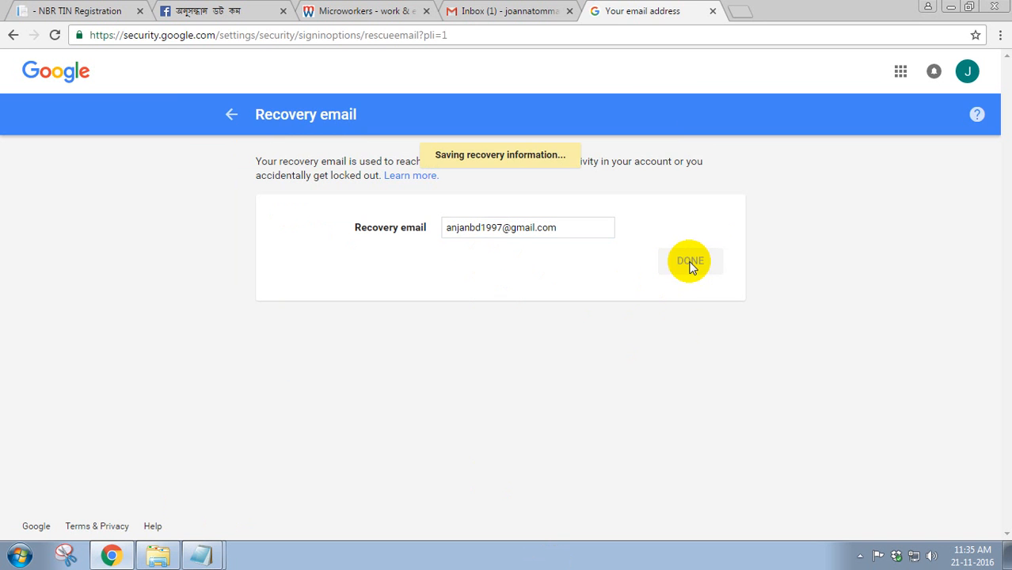
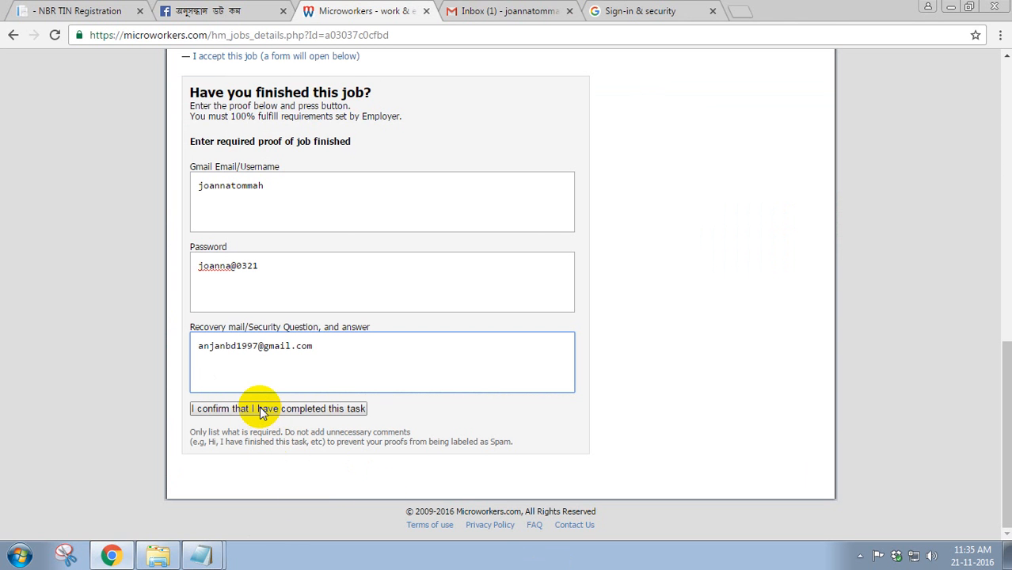
Step: Submit the Gmail job proof with 'I confirm that I have completed this task'
left_click(262, 409)
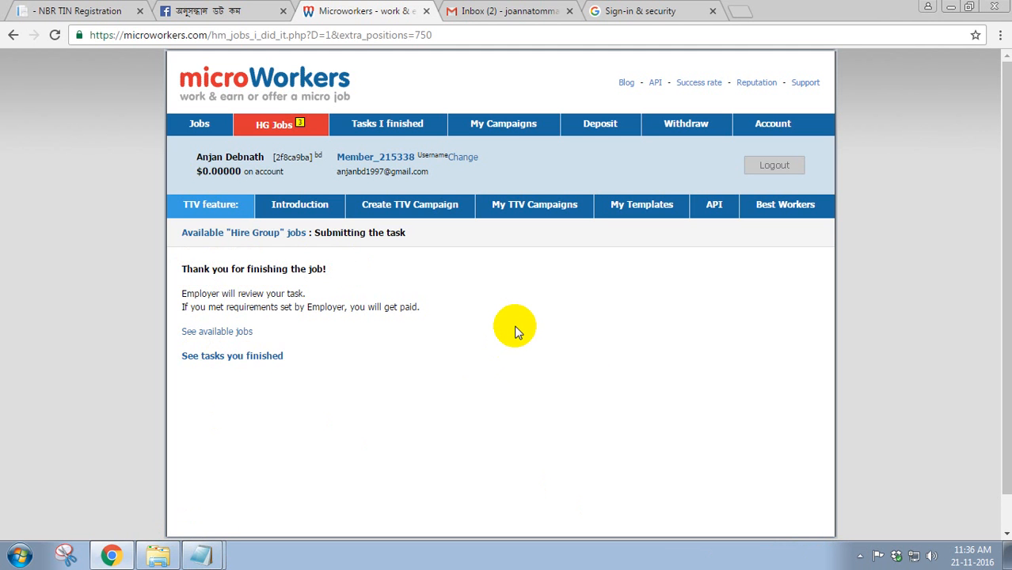
Step: Show the 'Tasks I finished' list with the Admission Test marked satisfied and paid
left_click(390, 127)
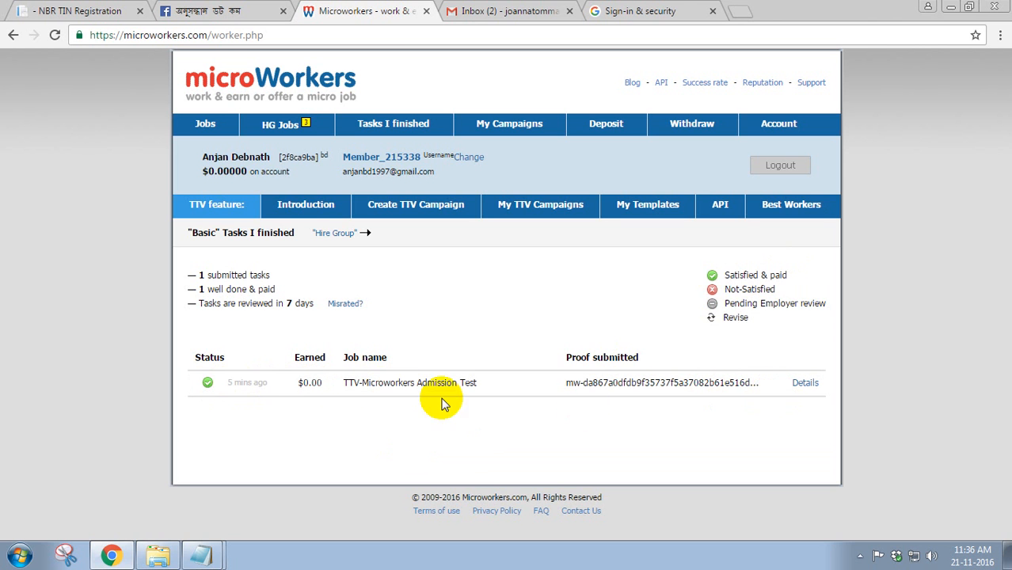
Step: Check the Admission Test's details showing a Satisfied rating, then reveal the hidden tray icons
left_click(803, 384)
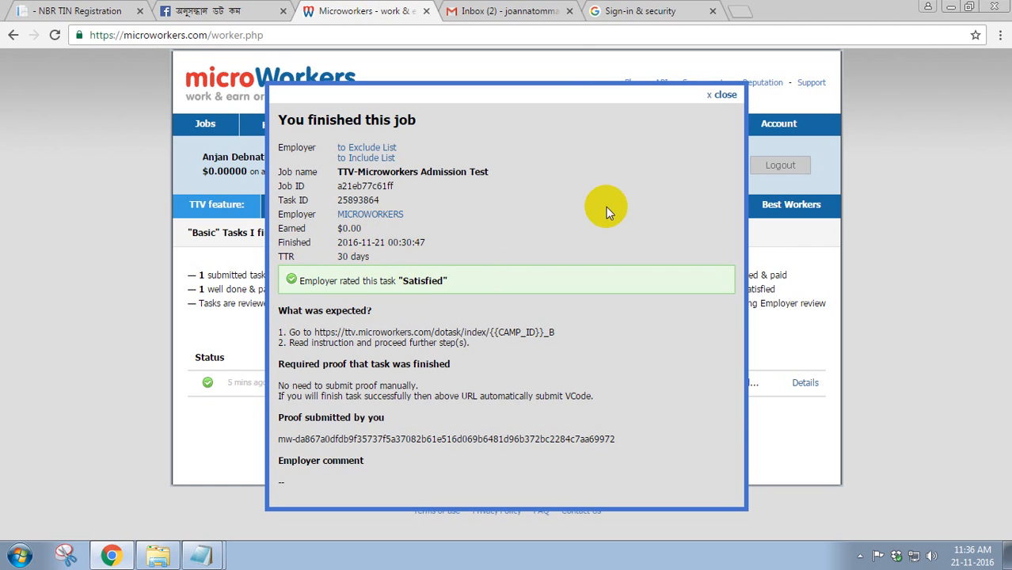
left_click(721, 95)
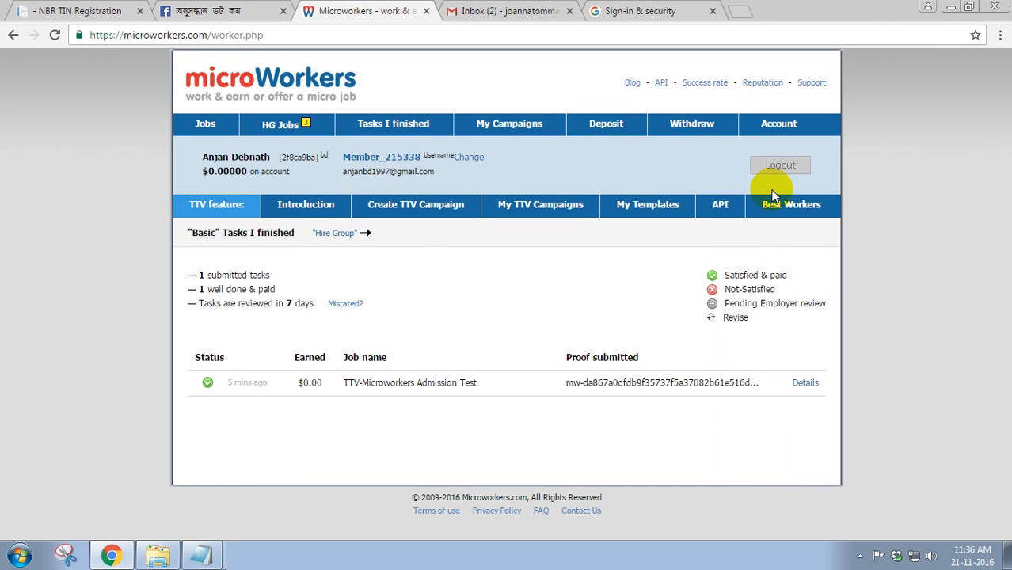
left_click(858, 556)
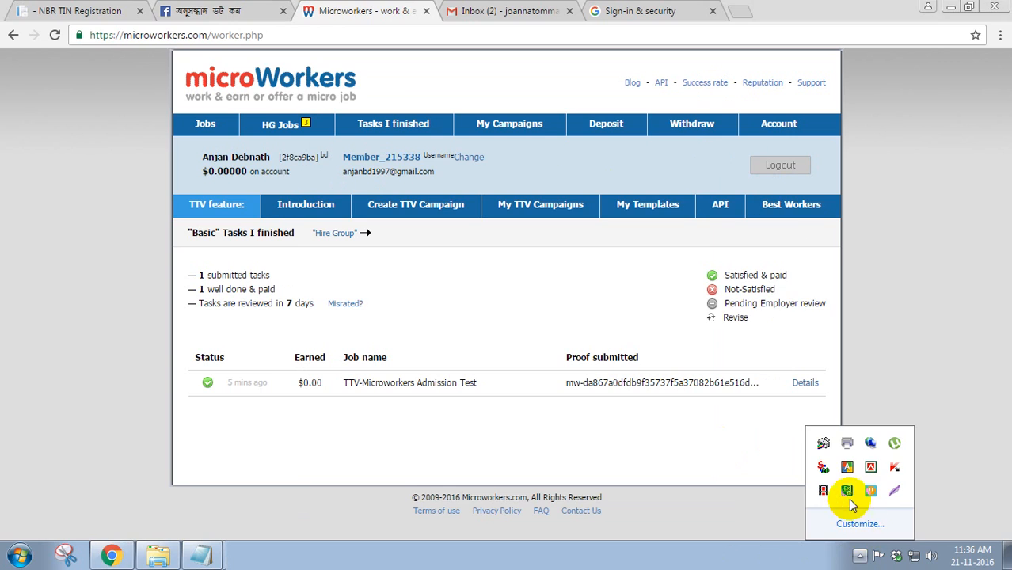